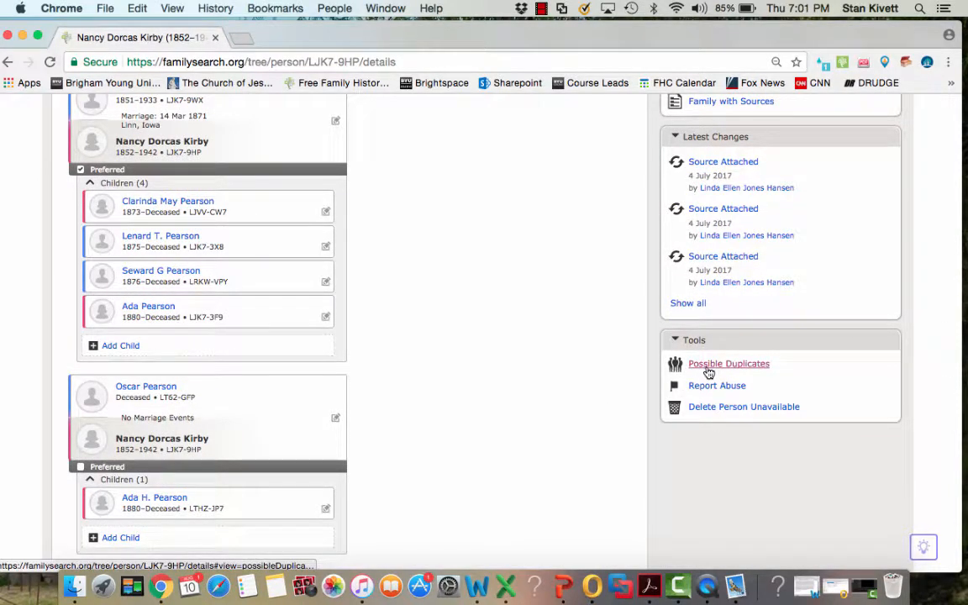
- Check the woman's record for possible duplicates, then review the two couples and their children in her Family Members section
click(707, 368)
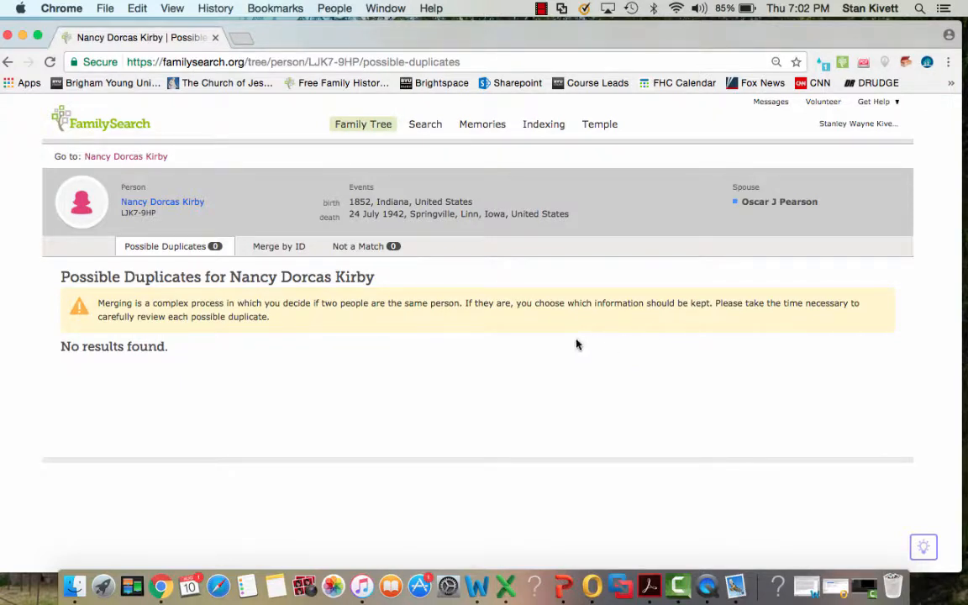
click(124, 158)
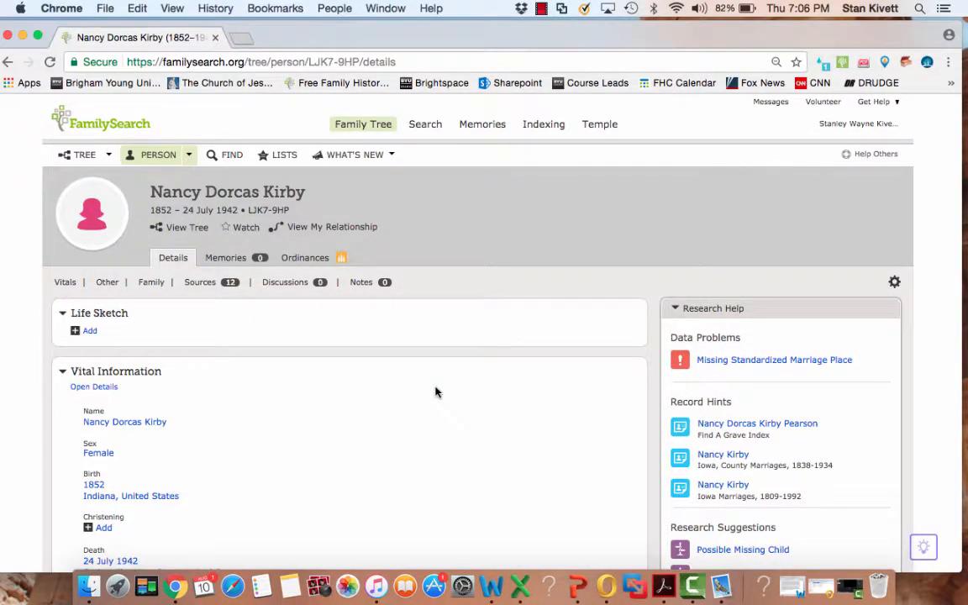
scroll(436, 392, down, 7)
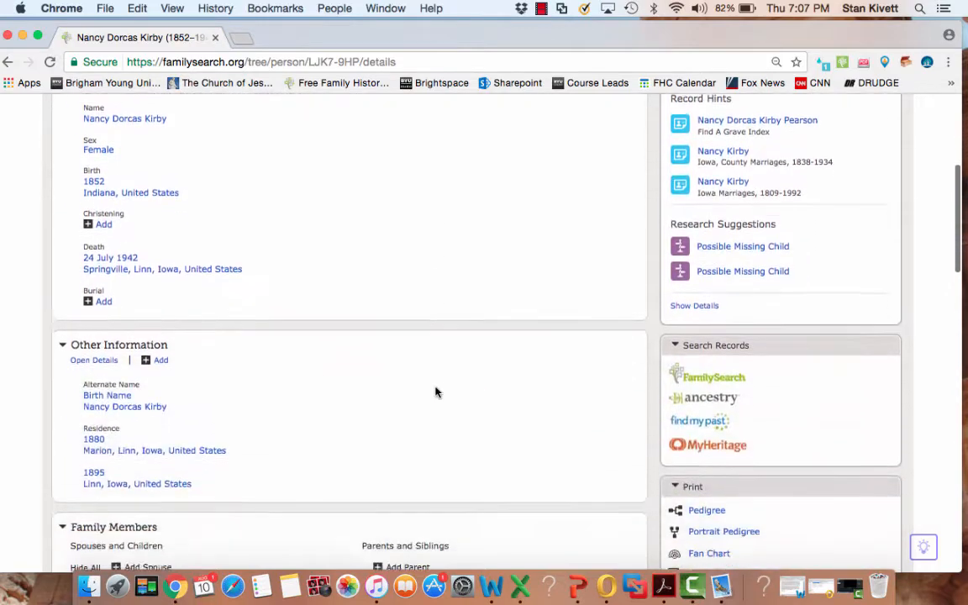
scroll(436, 391, down, 10)
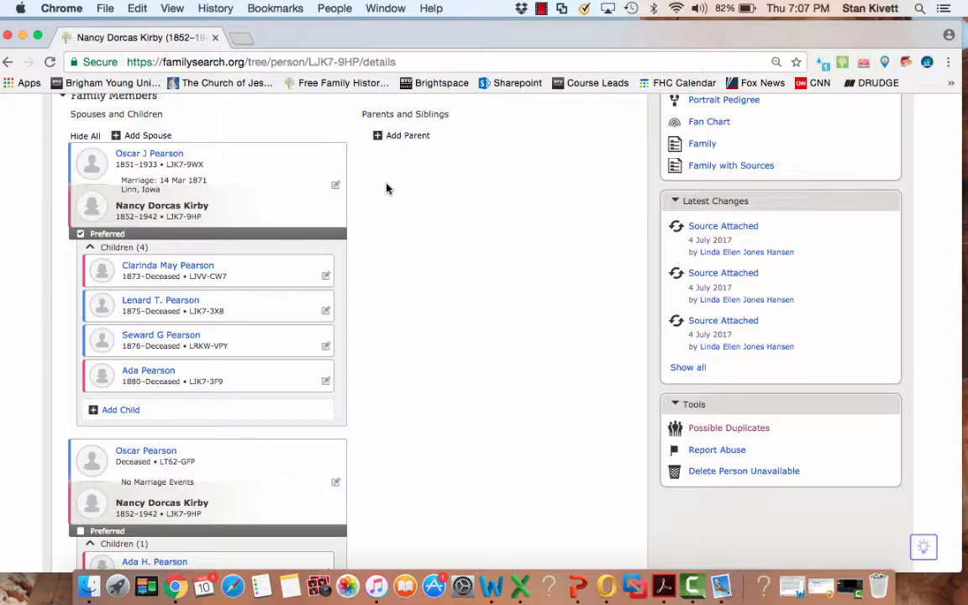
scroll(387, 189, down, 1)
scroll(386, 188, down, 1)
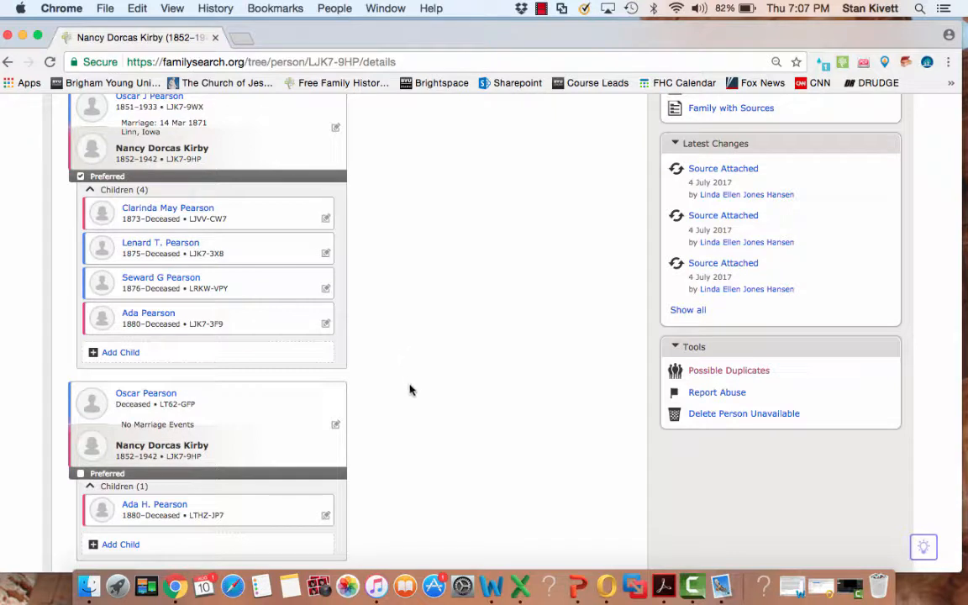
scroll(416, 415, up, 1)
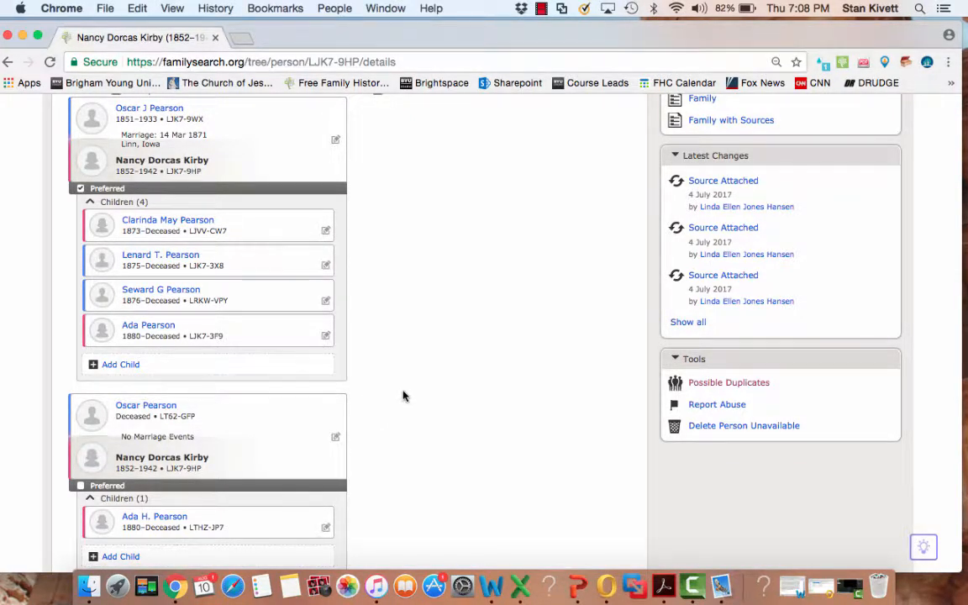
scroll(403, 396, down, 1)
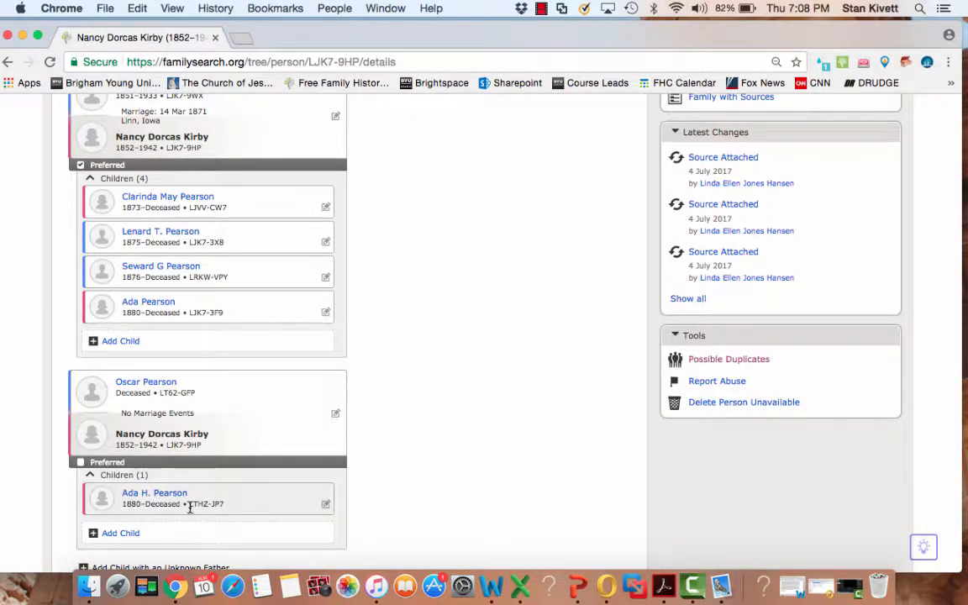
- Copy the person ID of the daughter born in 1880 who is listed under the second, non-preferred couple
drag(190, 505, 225, 502)
right_click(213, 504)
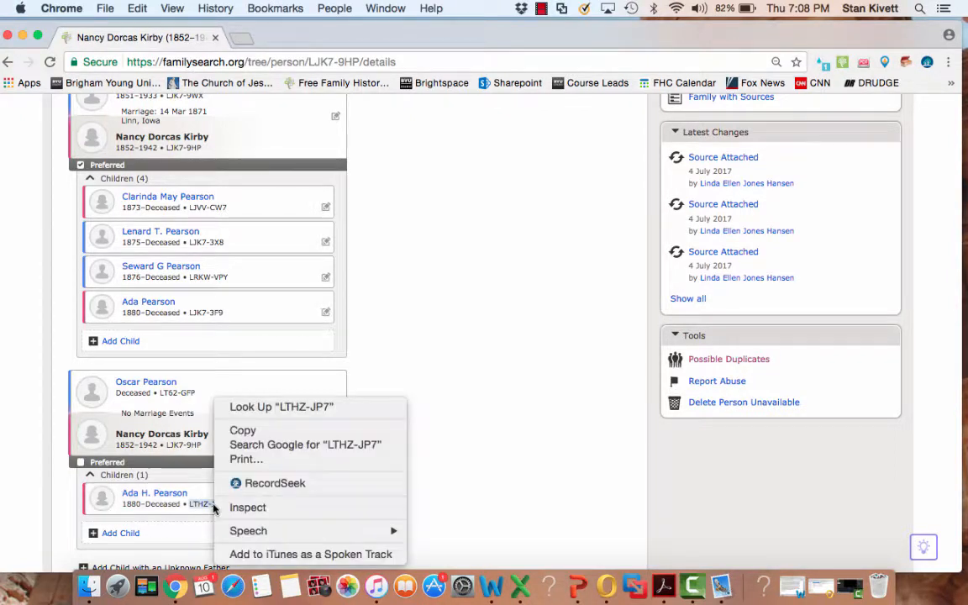
click(242, 432)
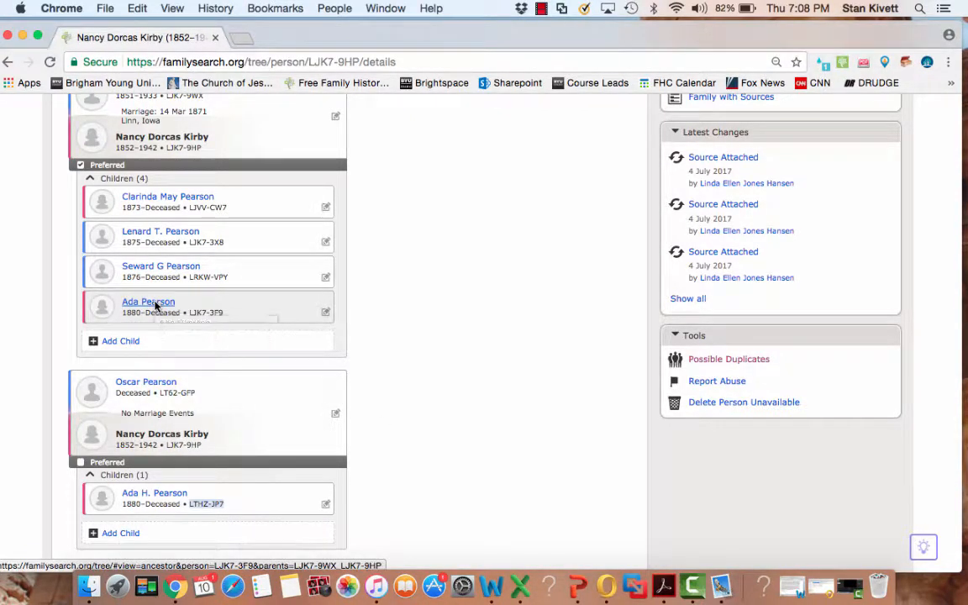
- Open the person page of the 1880 daughter from the preferred couple in a new tab and switch to it
mouse_move(157, 308)
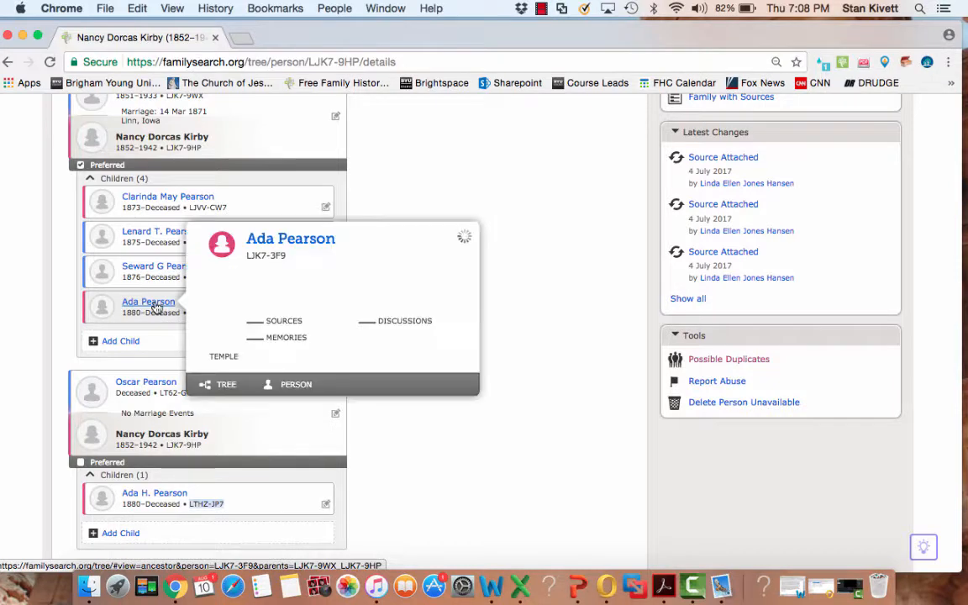
right_click(292, 386)
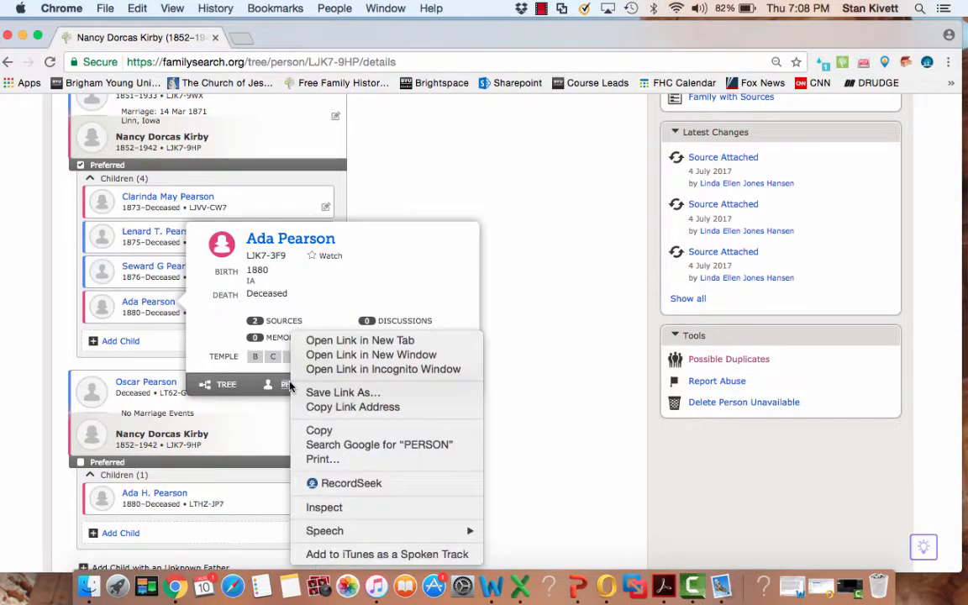
click(323, 342)
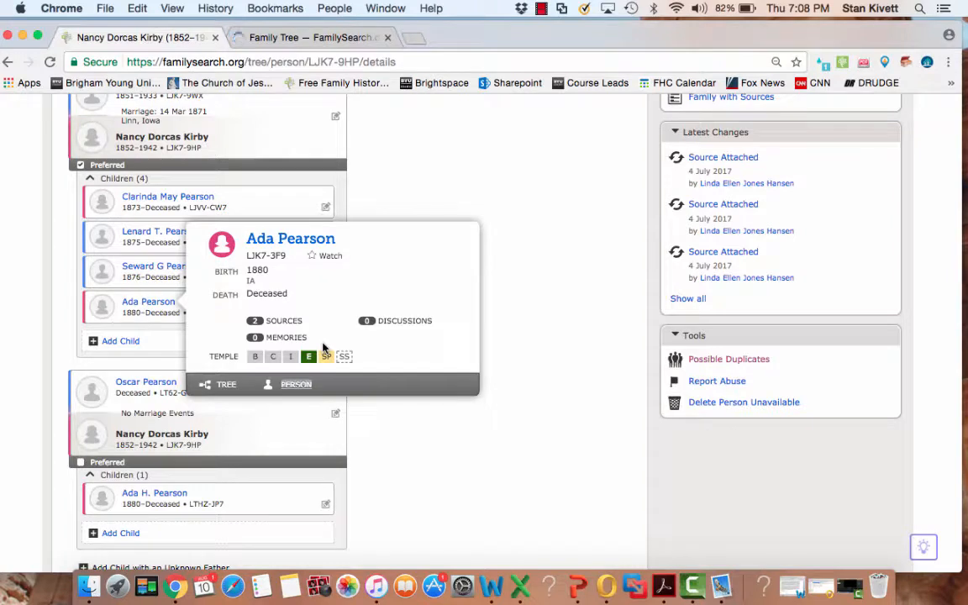
click(287, 37)
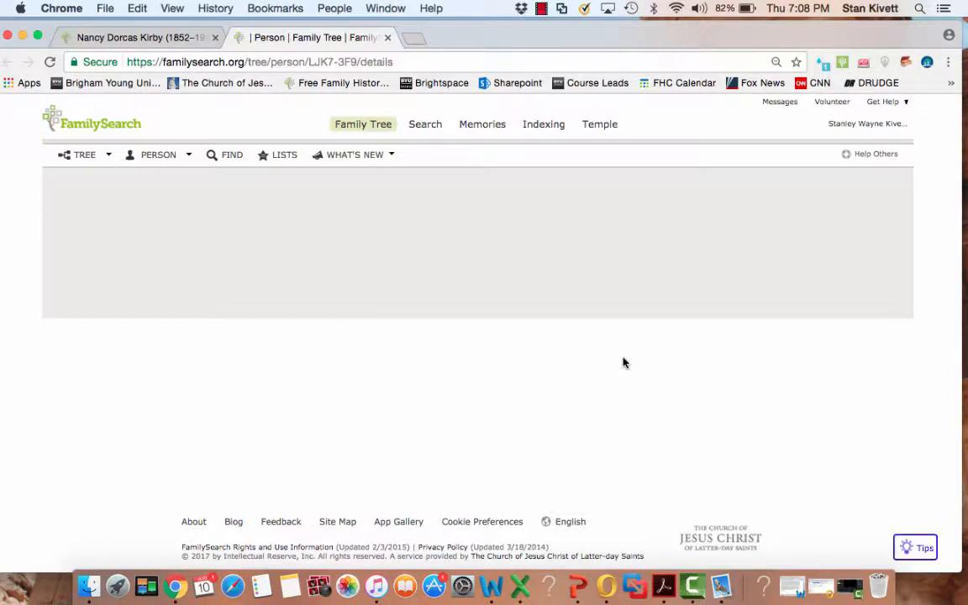
- Check the daughter's possible duplicates and start the merge review with the matching person born in 1880 in Iowa
scroll(623, 363, down, 10)
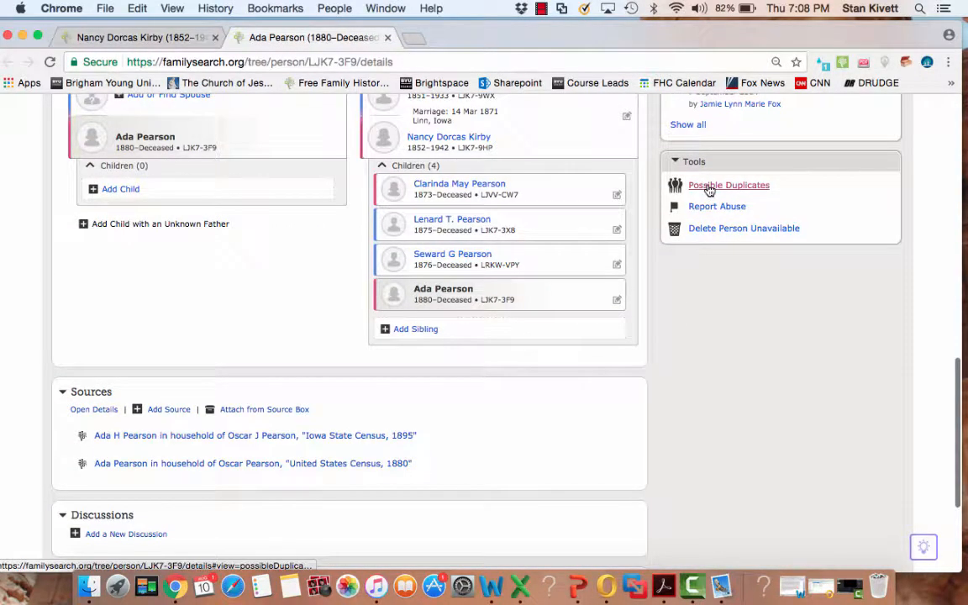
click(708, 190)
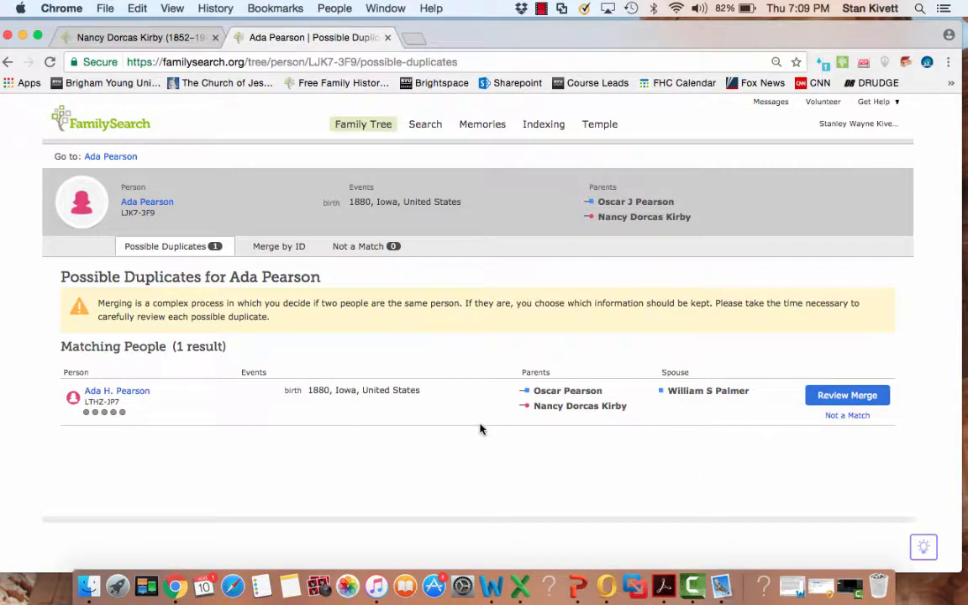
click(279, 247)
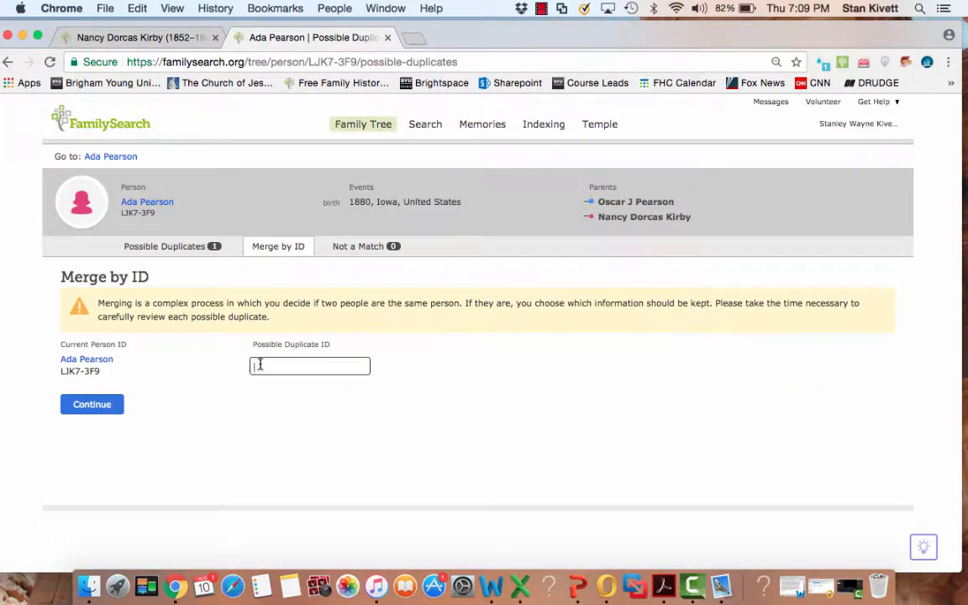
click(175, 249)
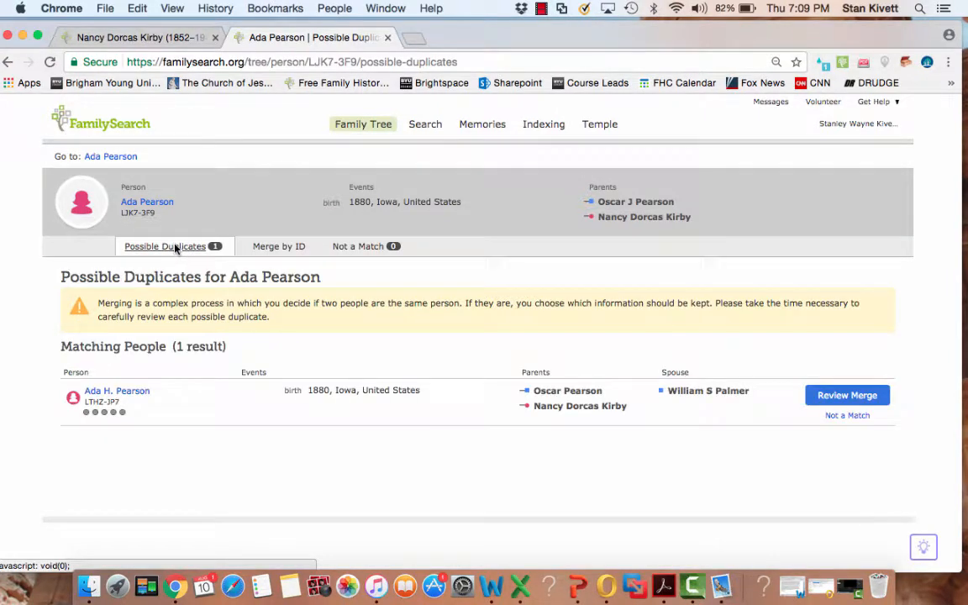
click(828, 397)
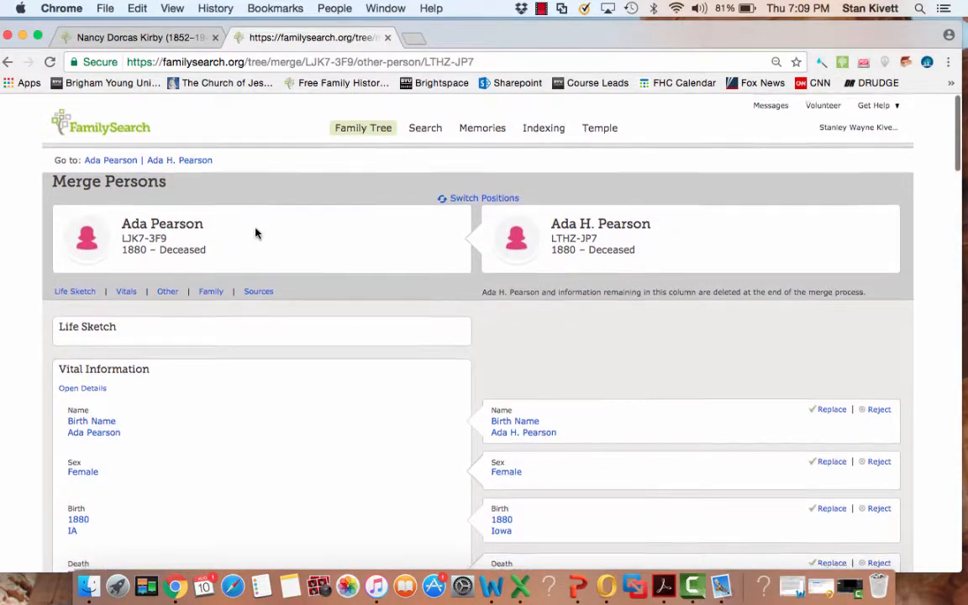
- Replace the surviving record's birth name and its 1880 birth entry with the duplicate's versions, using Iowa as the birthplace
scroll(255, 232, down, 1)
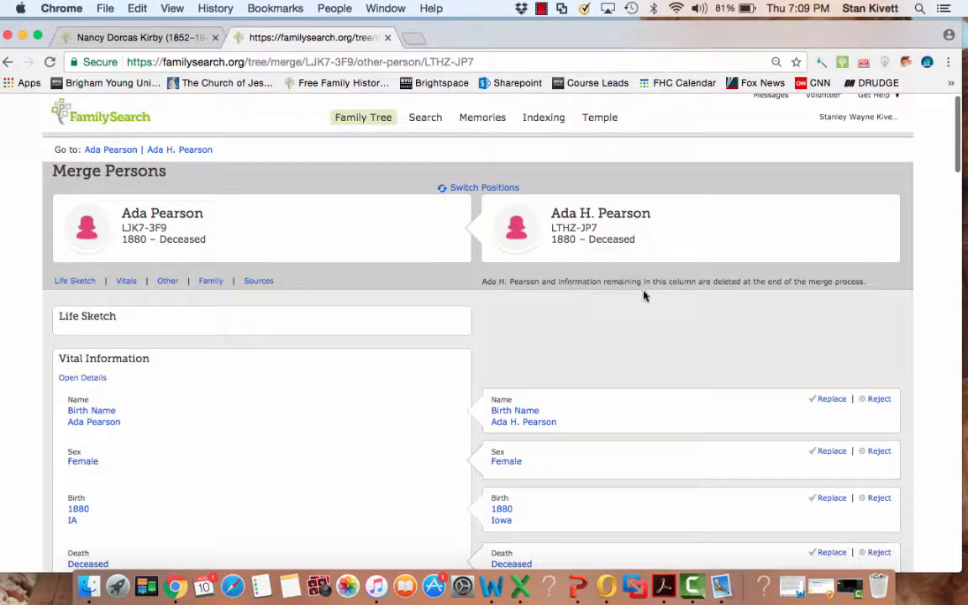
scroll(681, 325, down, 3)
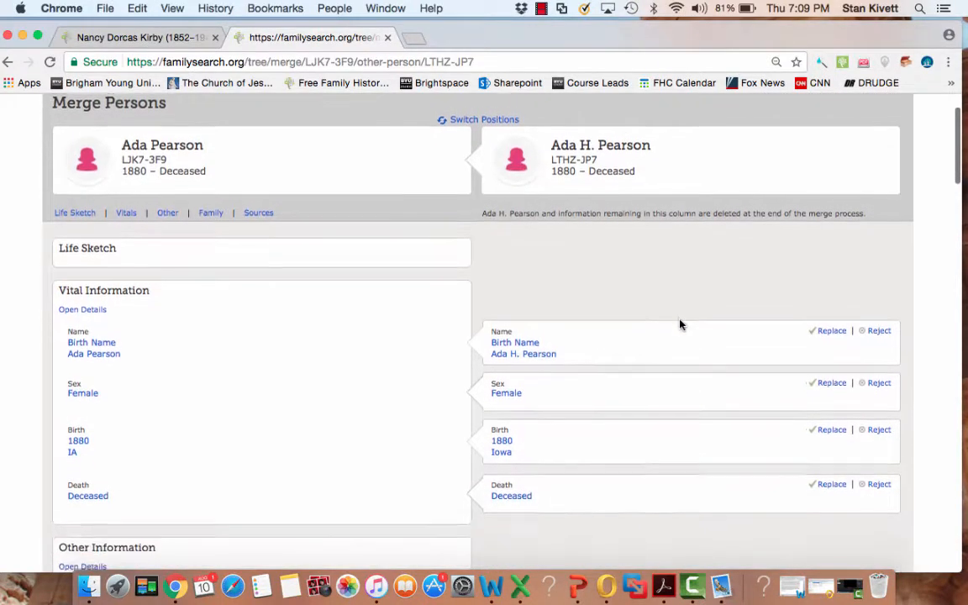
scroll(681, 325, down, 2)
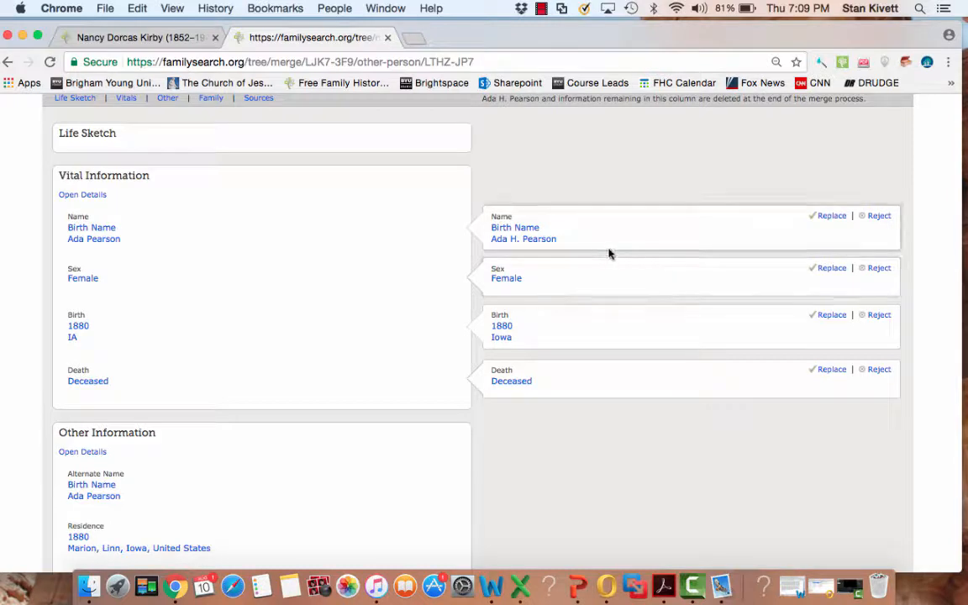
click(831, 218)
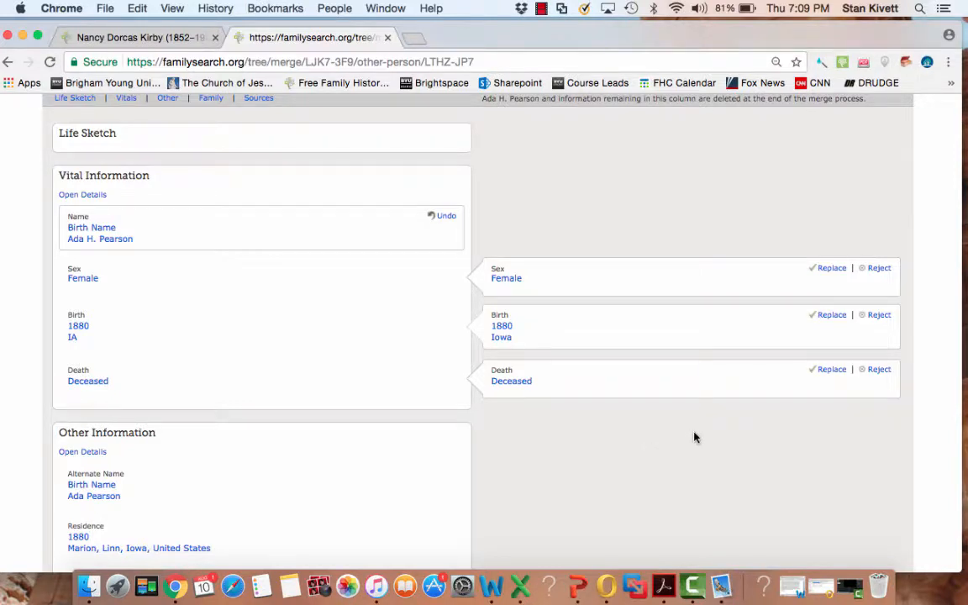
scroll(695, 437, down, 1)
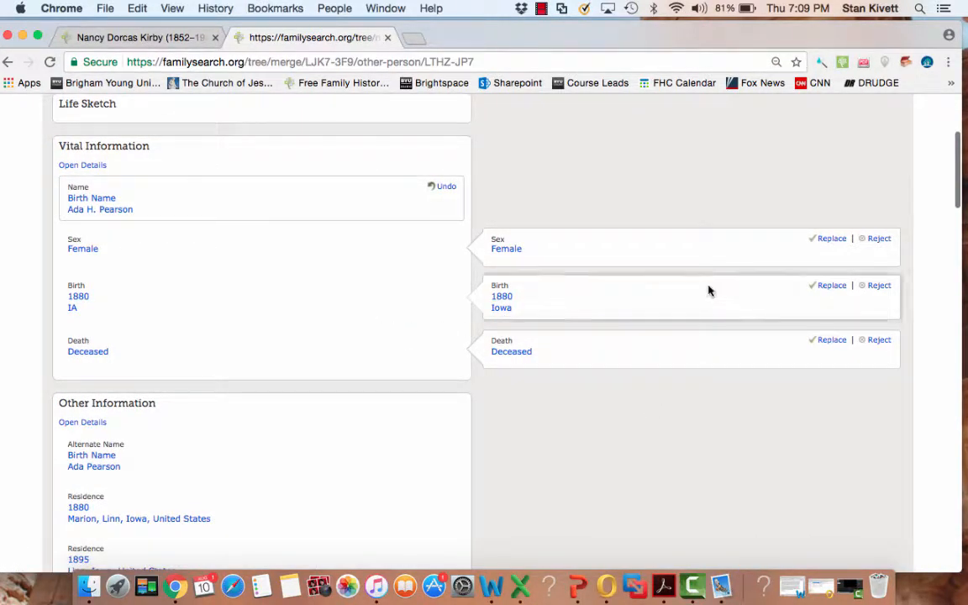
click(832, 286)
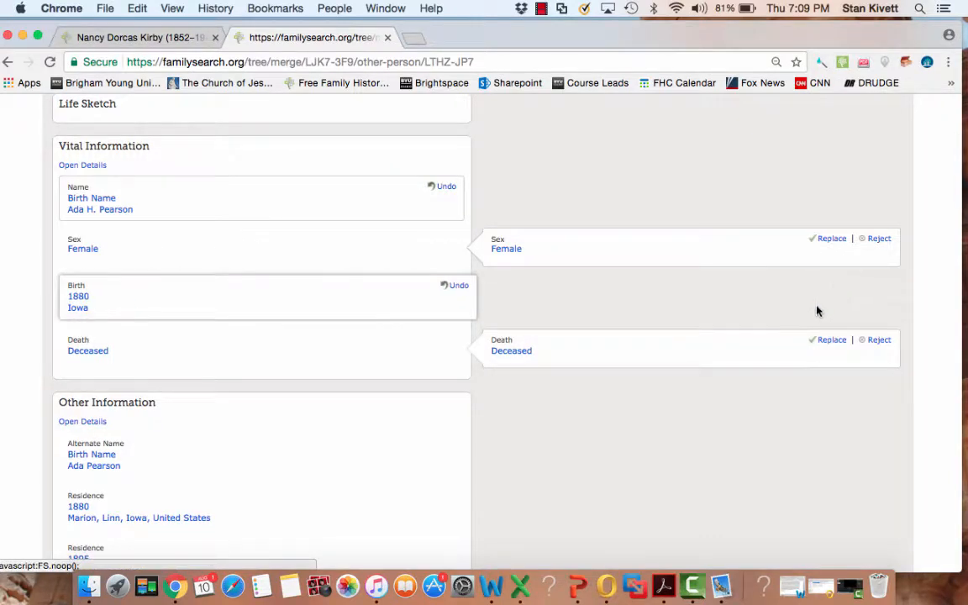
- Add the duplicate's 1910, 1920, 1930, 1935 and 1940 residences to the surviving record
scroll(784, 431, down, 5)
scroll(783, 430, down, 3)
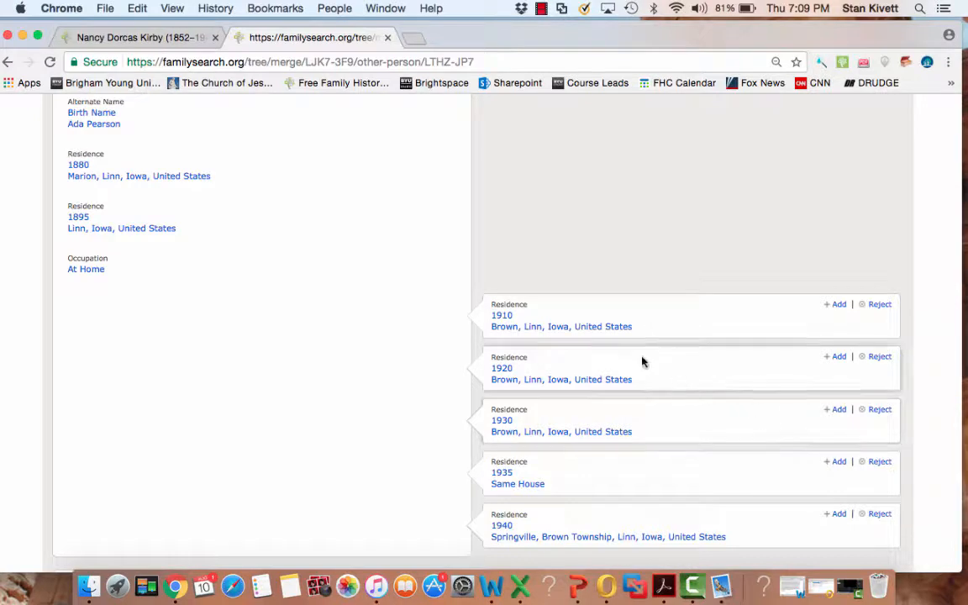
click(838, 306)
click(838, 358)
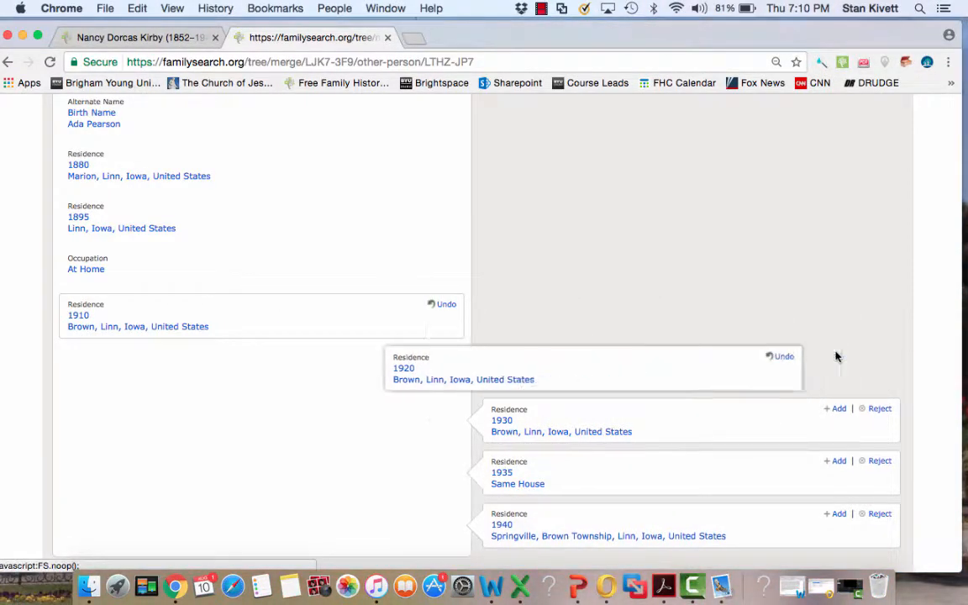
click(839, 410)
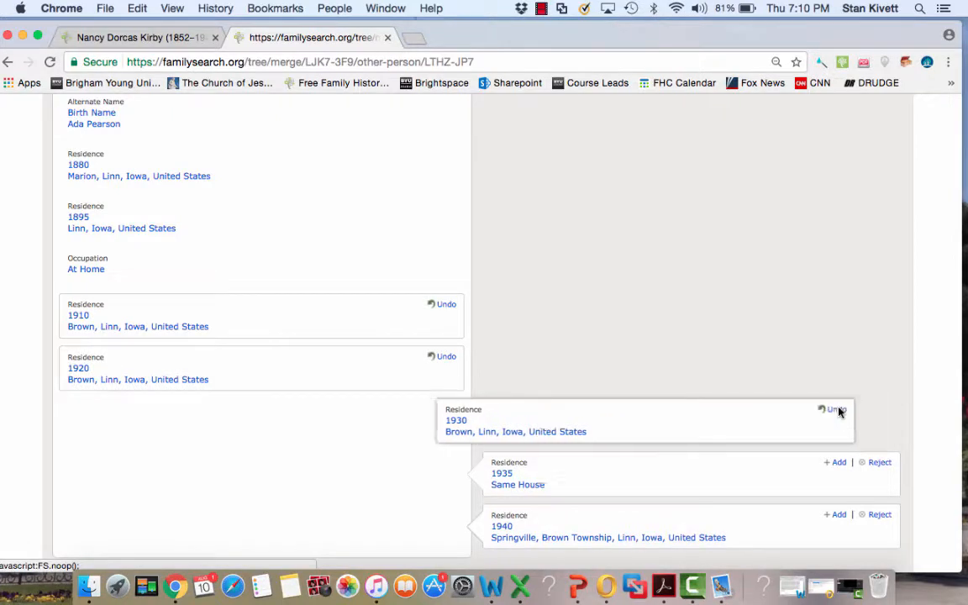
click(839, 463)
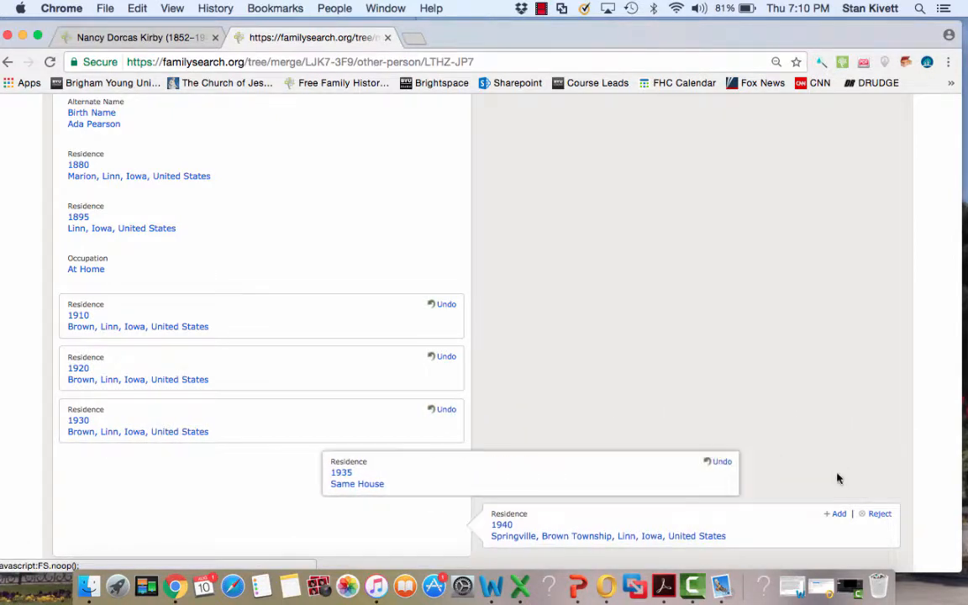
click(839, 515)
- Add the duplicate's spouse with the 01 Nov 1897 marriage and all three children to the surviving record's family
scroll(724, 428, down, 5)
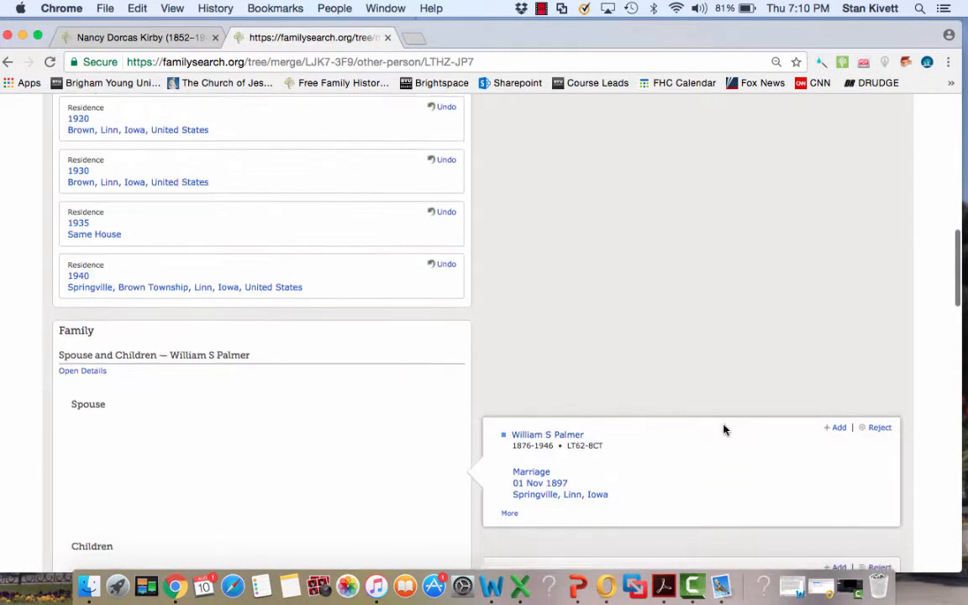
scroll(724, 429, down, 5)
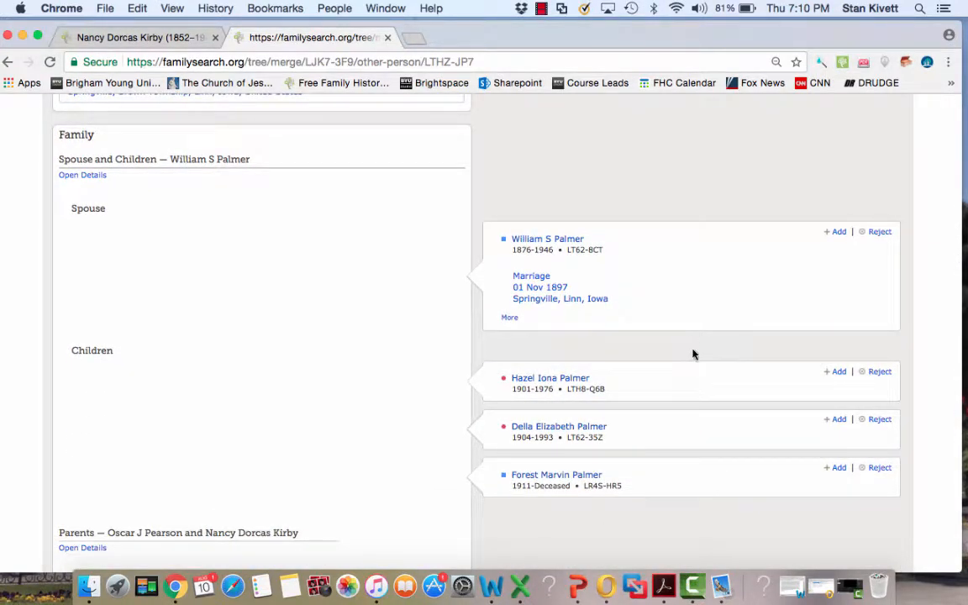
click(839, 233)
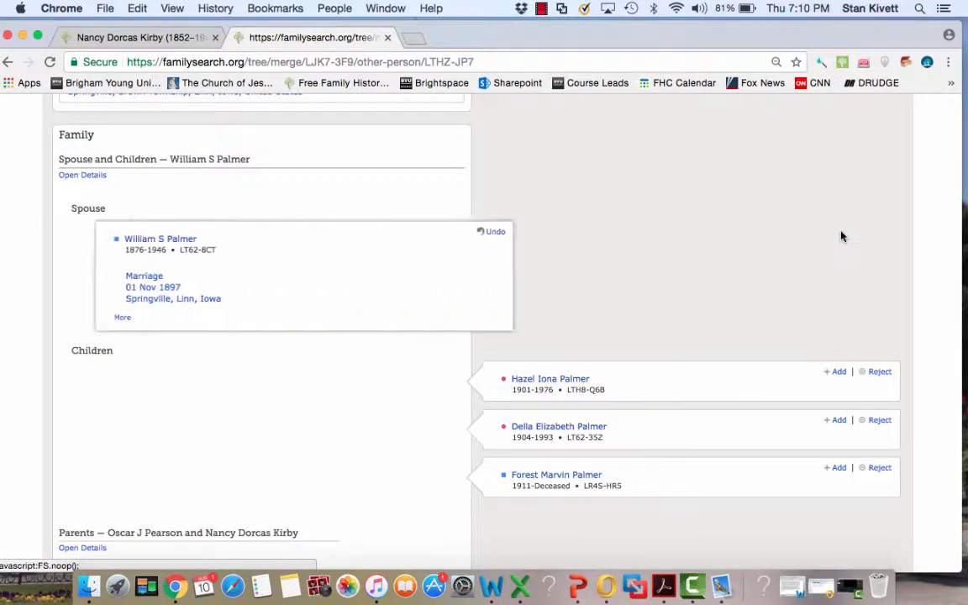
click(839, 373)
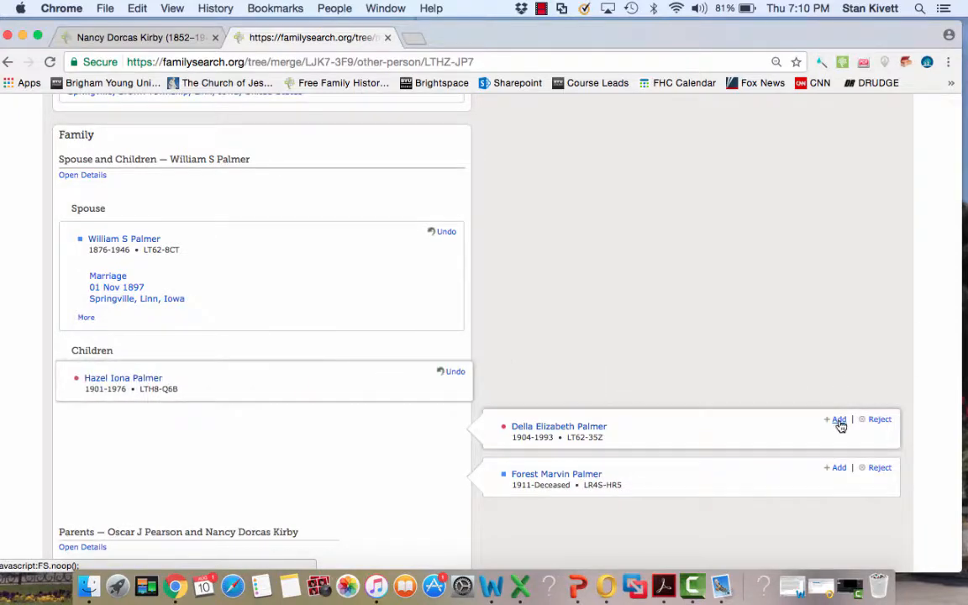
click(839, 422)
click(839, 467)
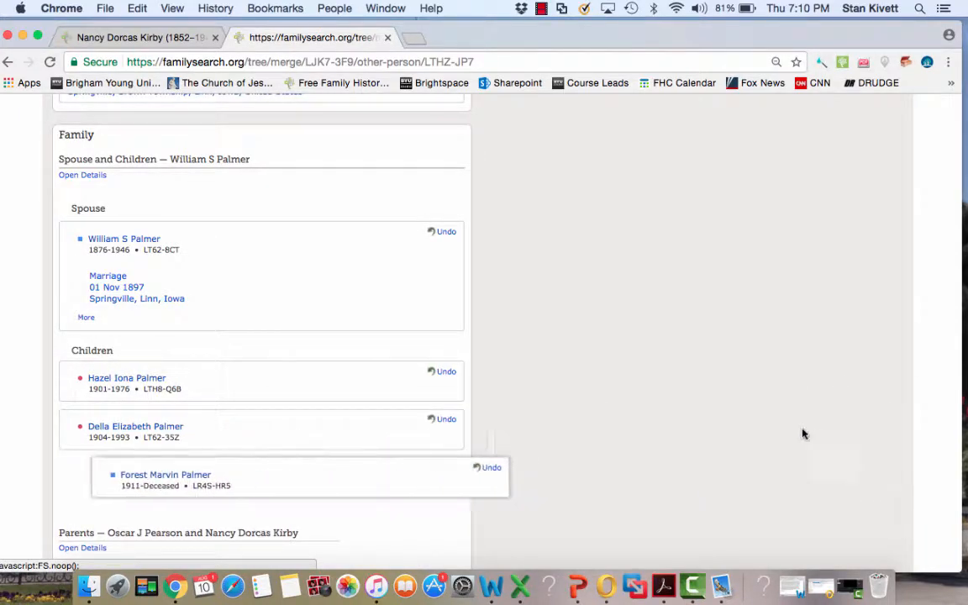
- Add the duplicate's parent couple, the one without birth and death years for the father, to the daughter's surviving record
scroll(746, 454, down, 6)
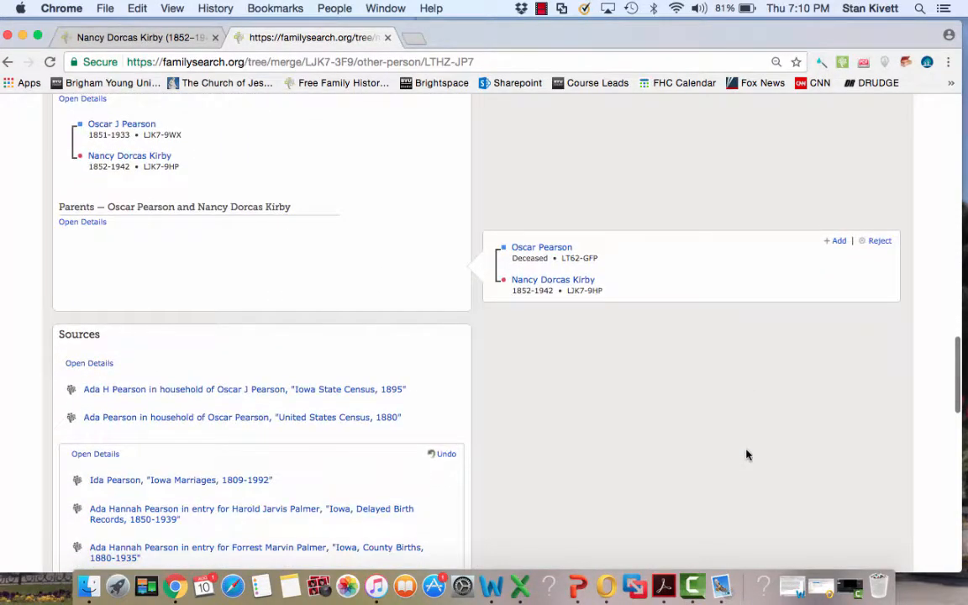
scroll(747, 455, up, 1)
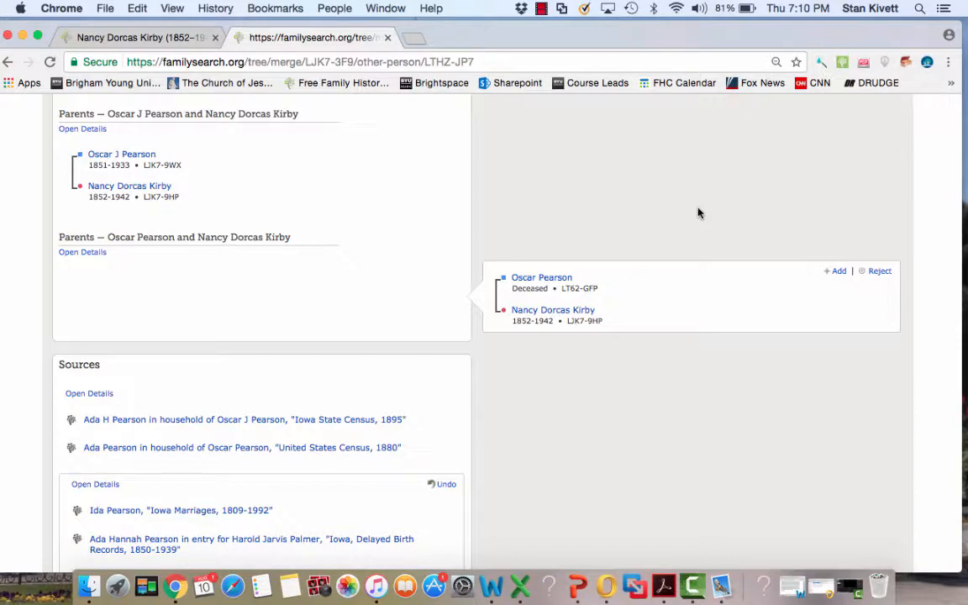
click(840, 271)
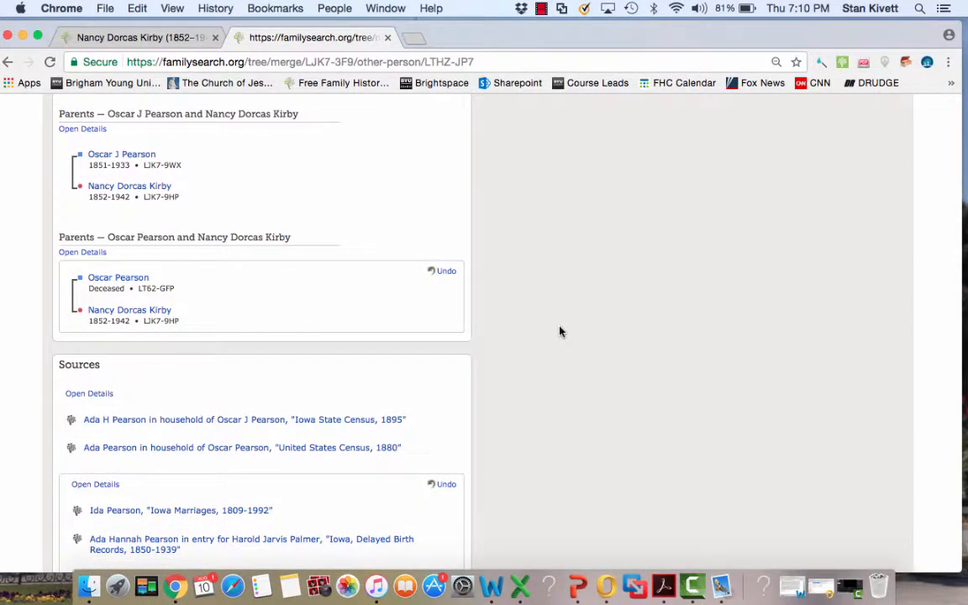
- Continue to the merge confirmation, give the reason "Same name, birth, and parents." and finish merging the daughter's records
scroll(558, 330, down, 10)
scroll(560, 331, down, 12)
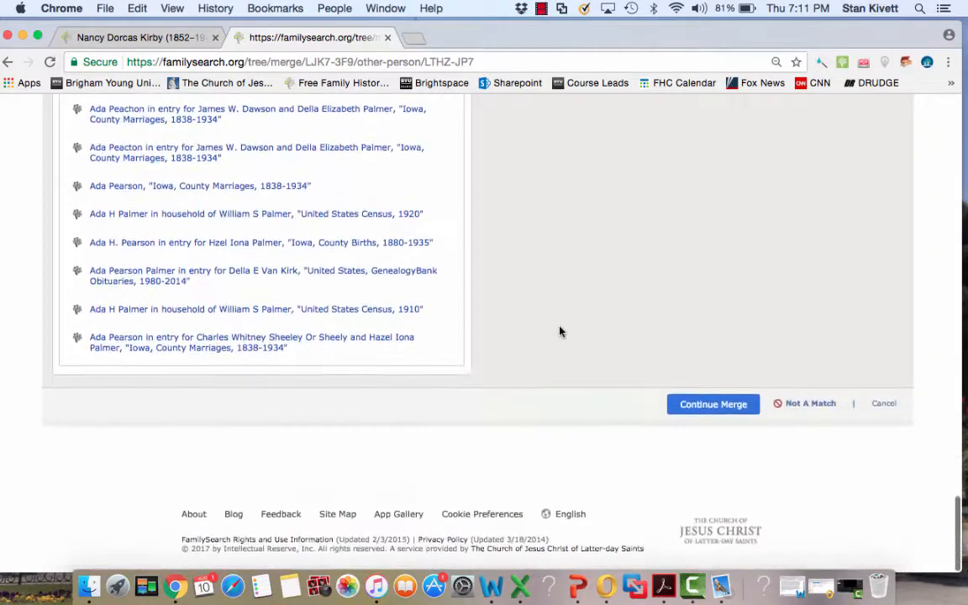
click(690, 413)
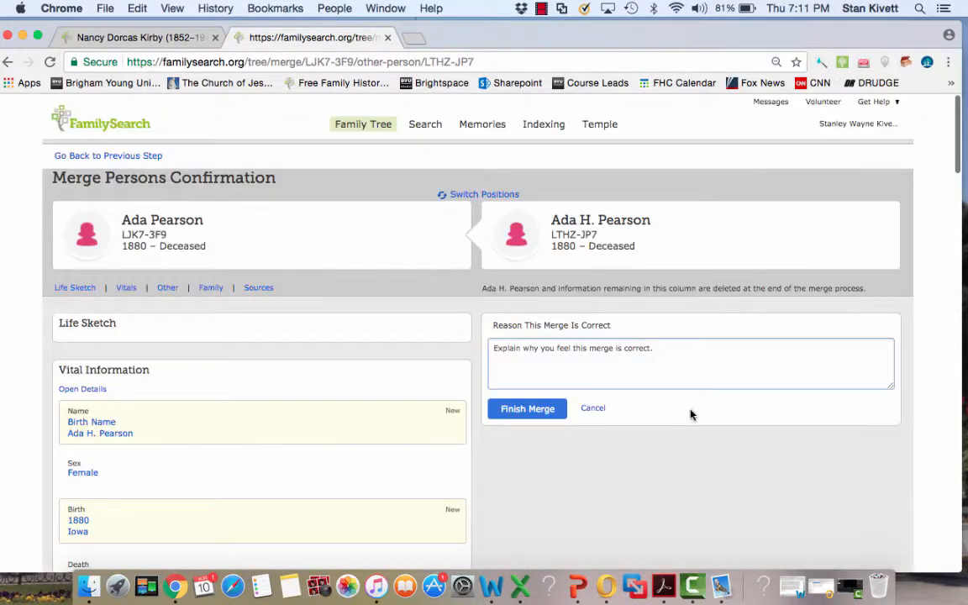
click(545, 346)
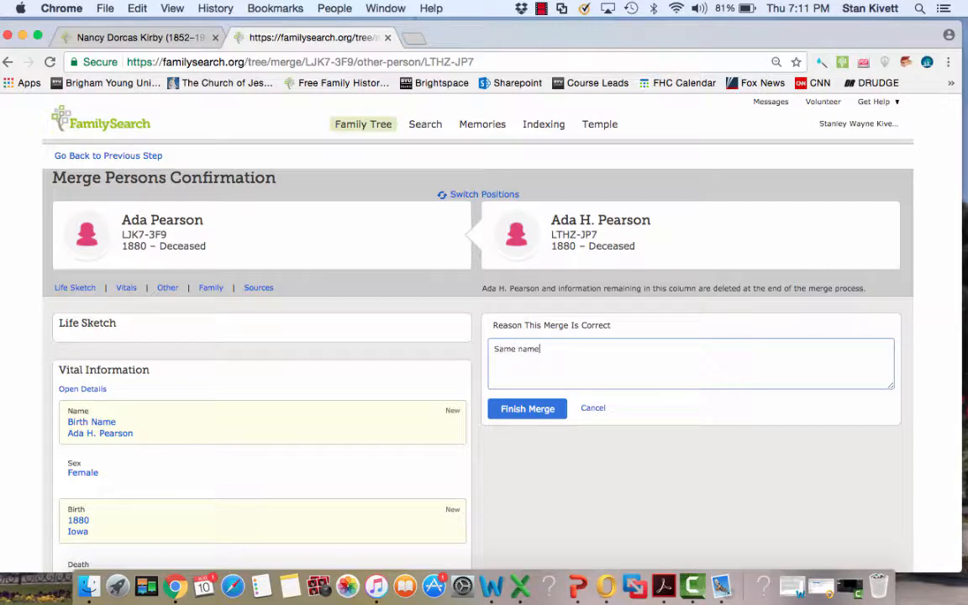
text(Same name, birth, and parents.)
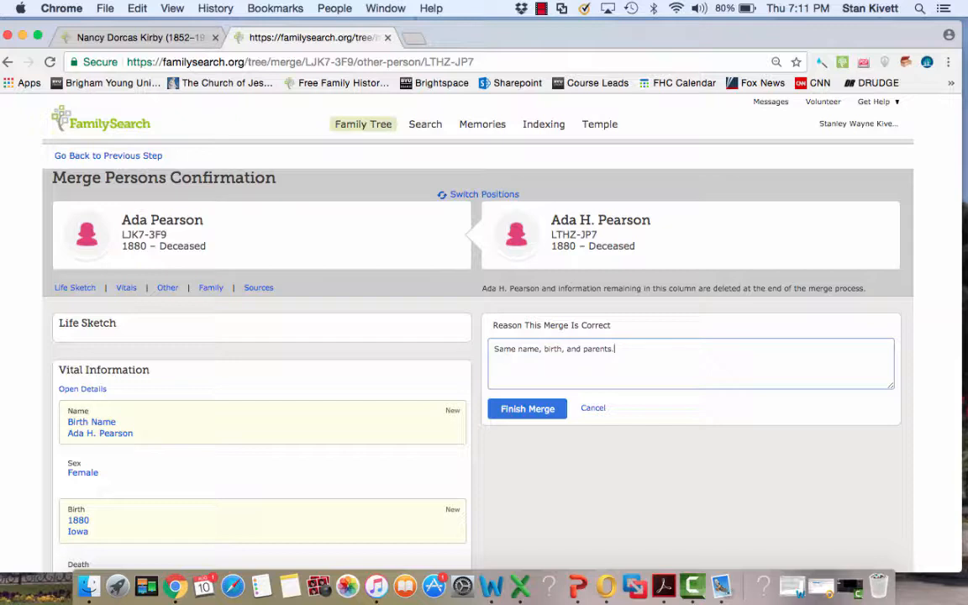
click(525, 410)
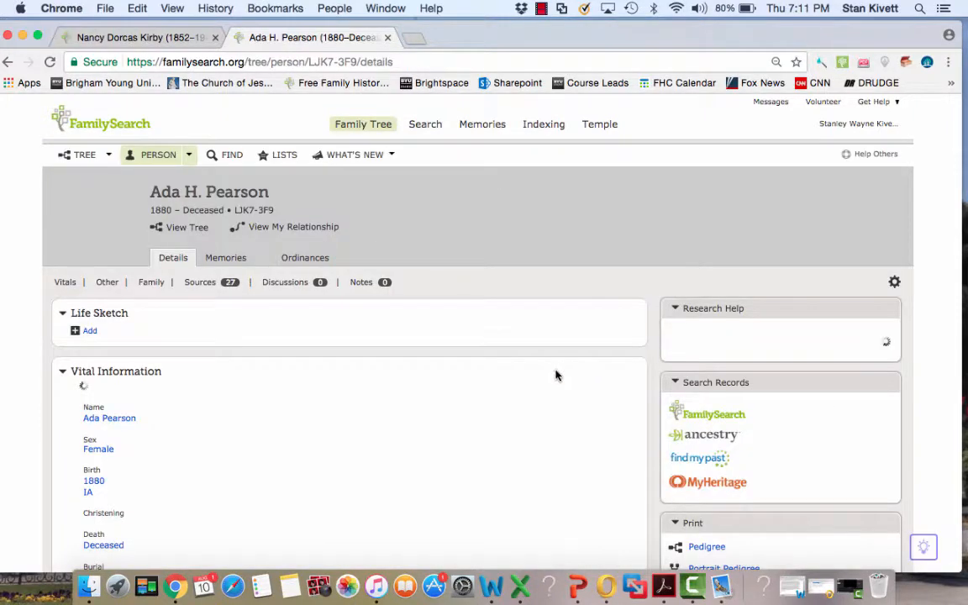
- Copy the person ID of the father in the daughter's second parent couple, which has no marriage events
scroll(460, 406, down, 15)
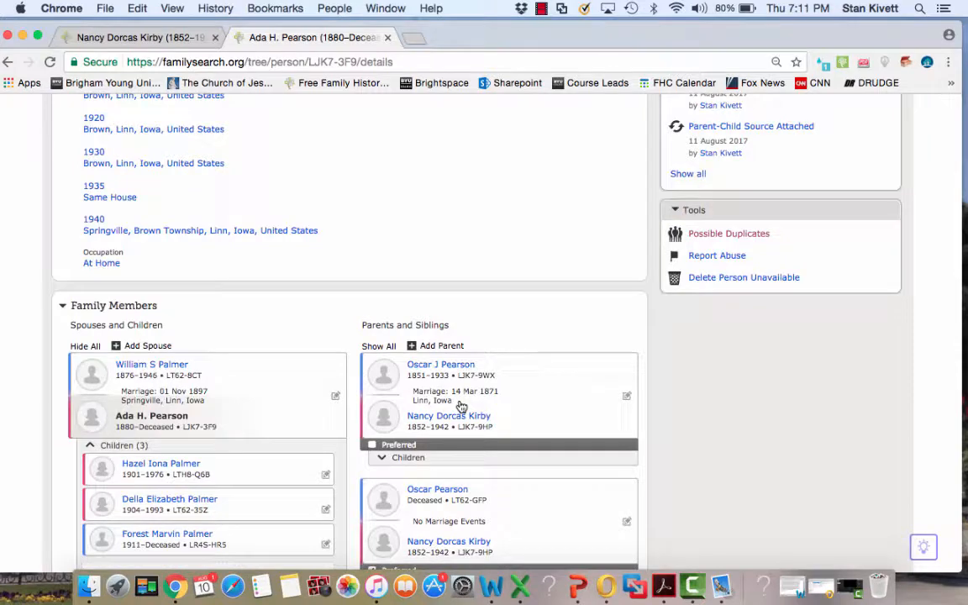
scroll(460, 406, down, 5)
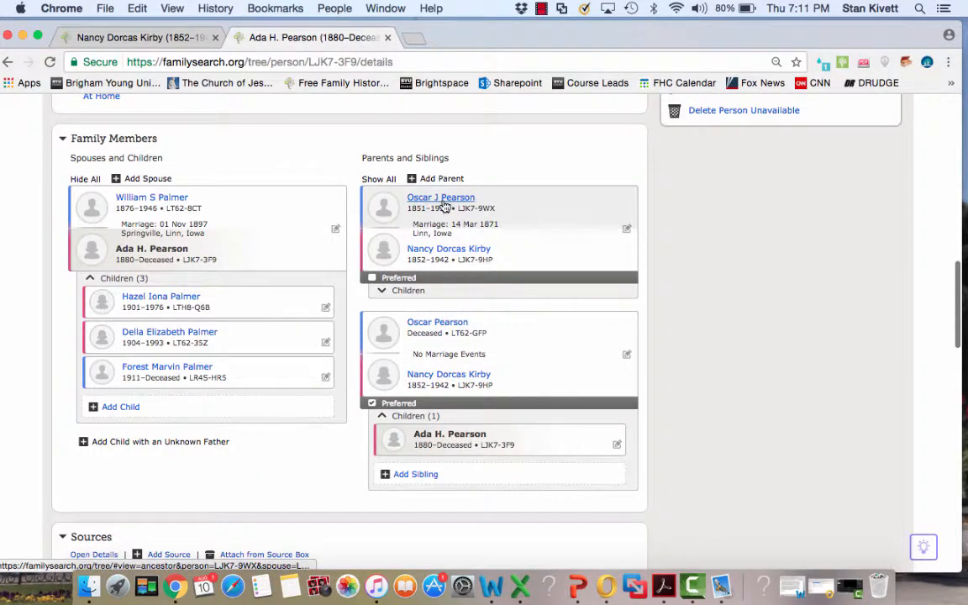
right_click(471, 333)
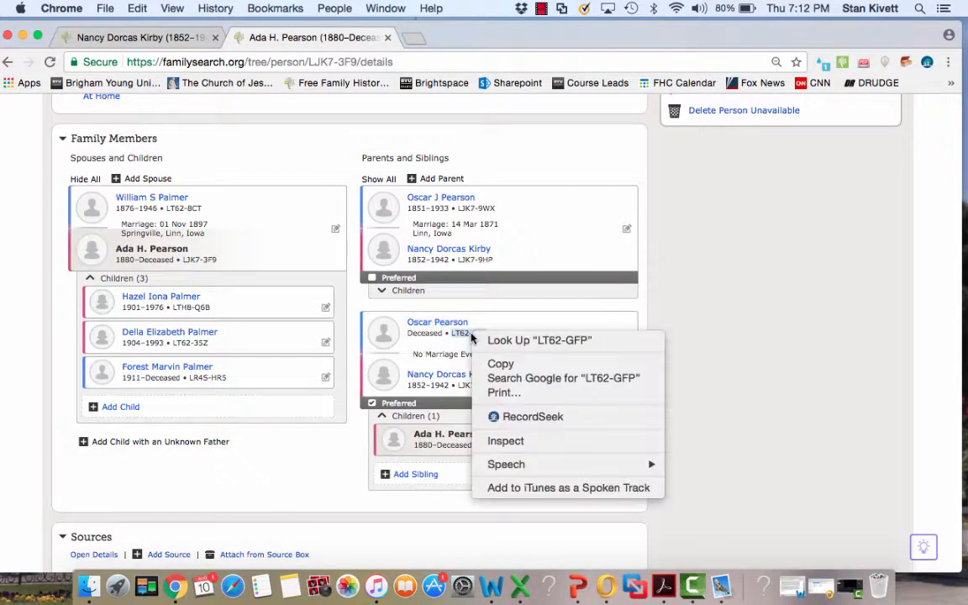
click(502, 364)
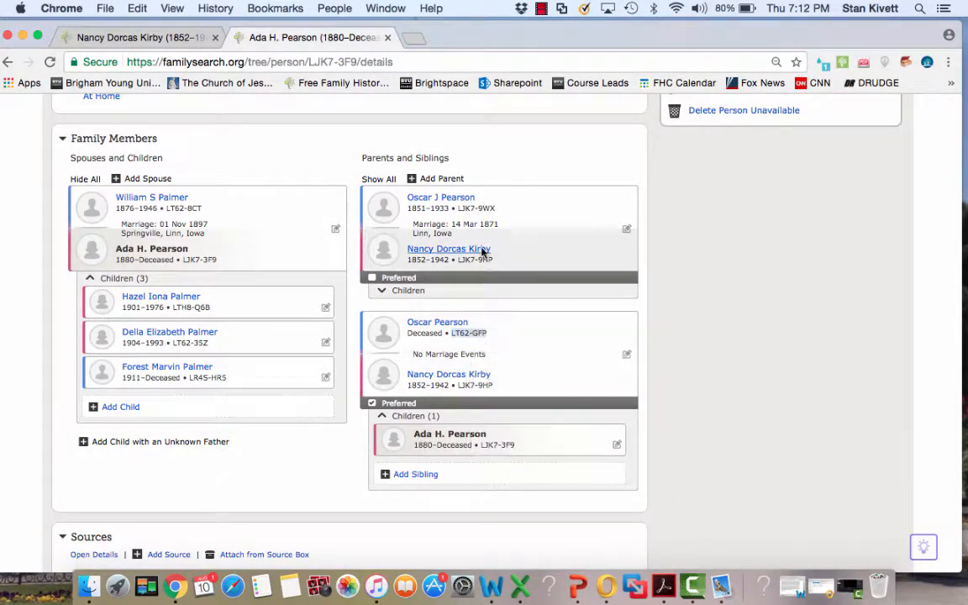
- Open the person page of the father with the 14 Mar 1871 marriage and check his possible duplicates
click(442, 200)
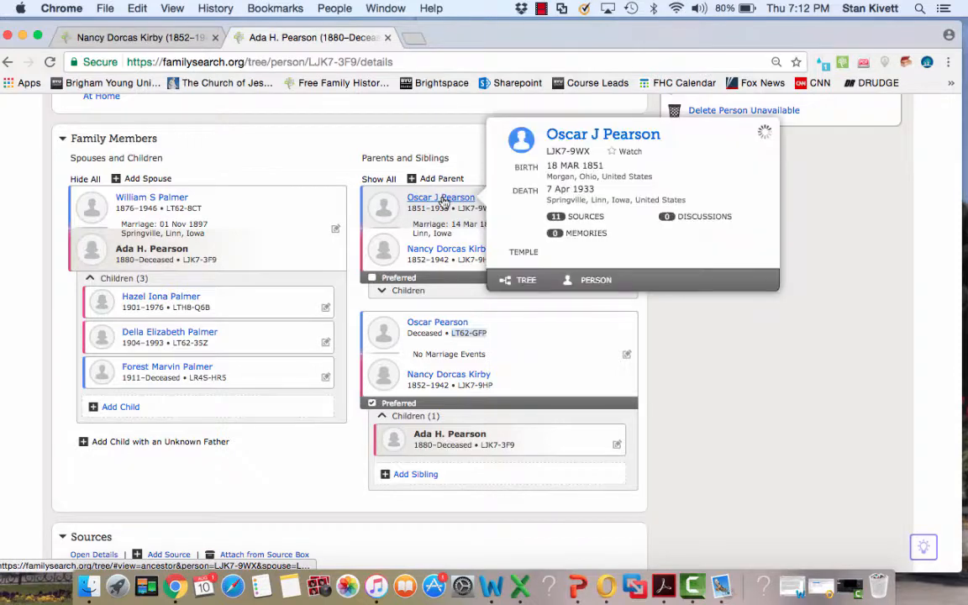
click(595, 284)
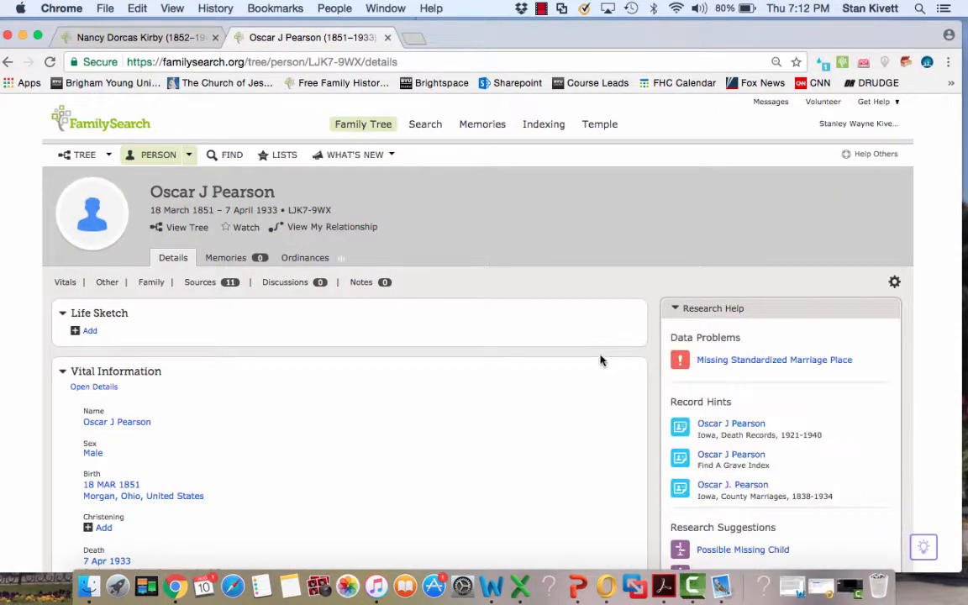
scroll(601, 365, down, 15)
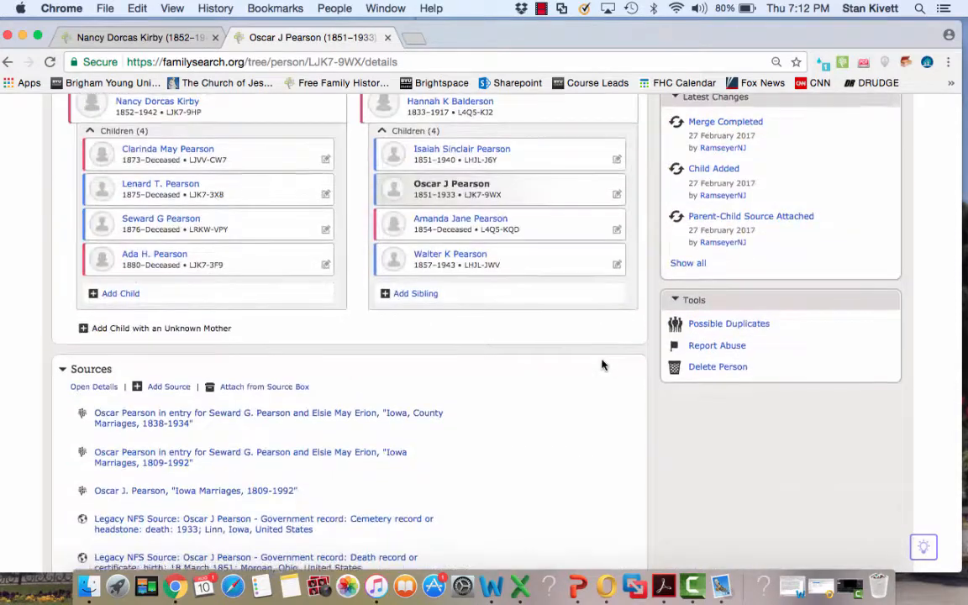
click(717, 294)
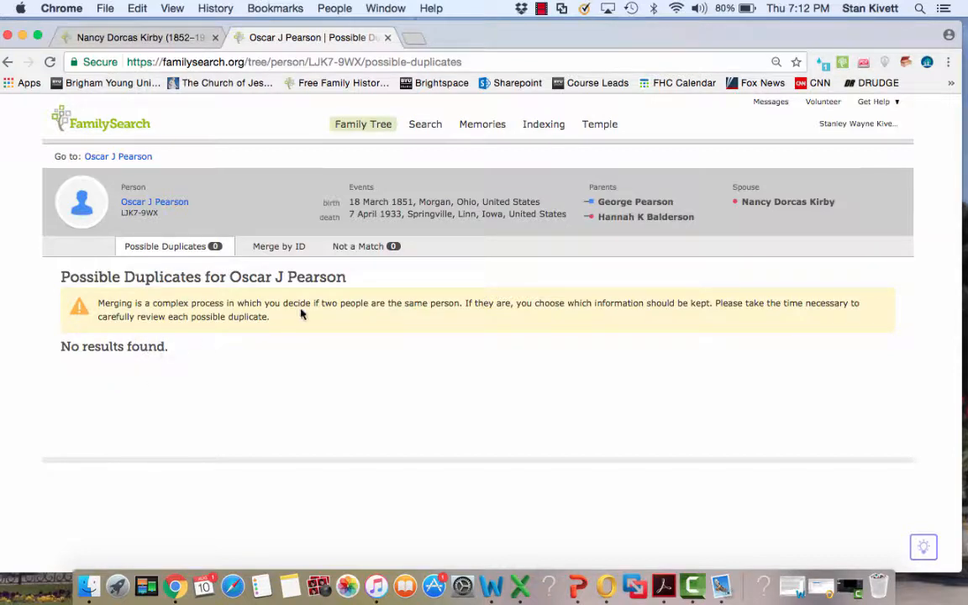
- Start a merge by ID for this father, using the copied person ID as the possible duplicate
click(270, 249)
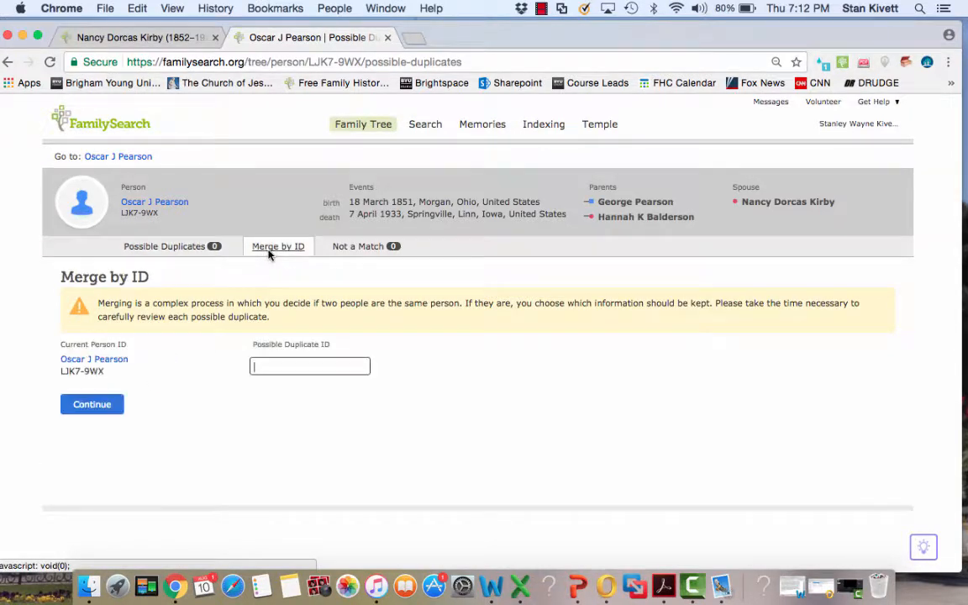
right_click(257, 366)
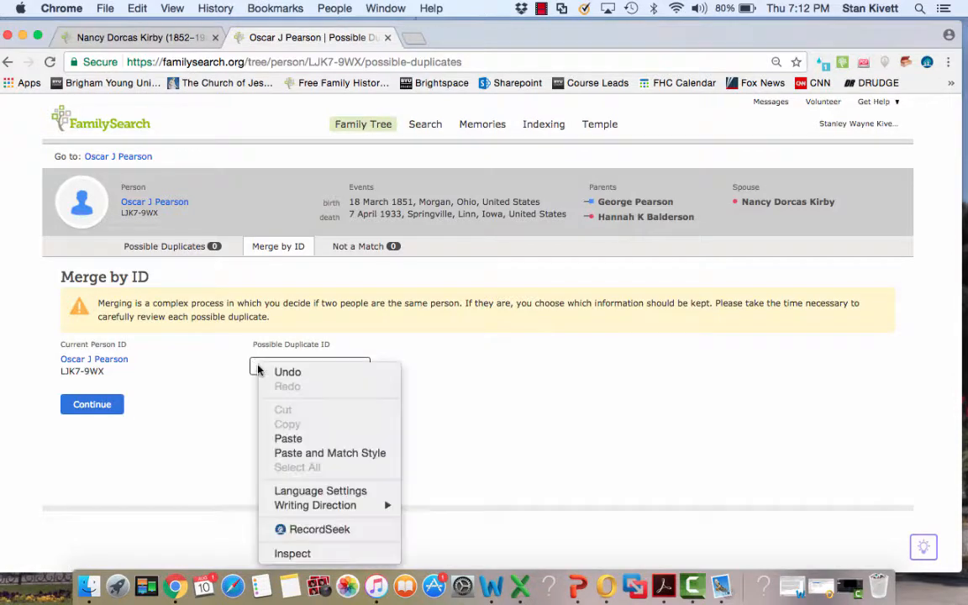
click(288, 439)
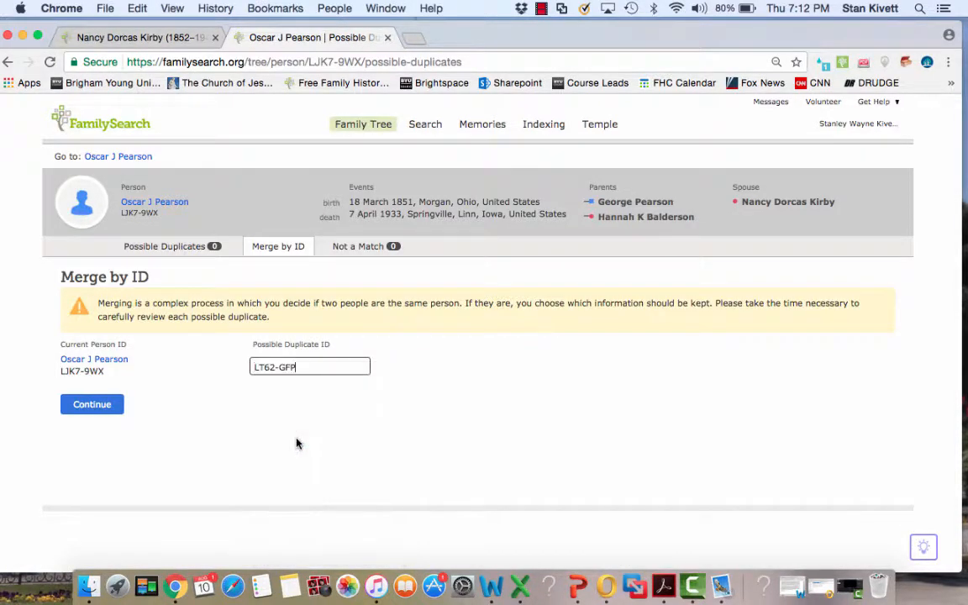
click(94, 405)
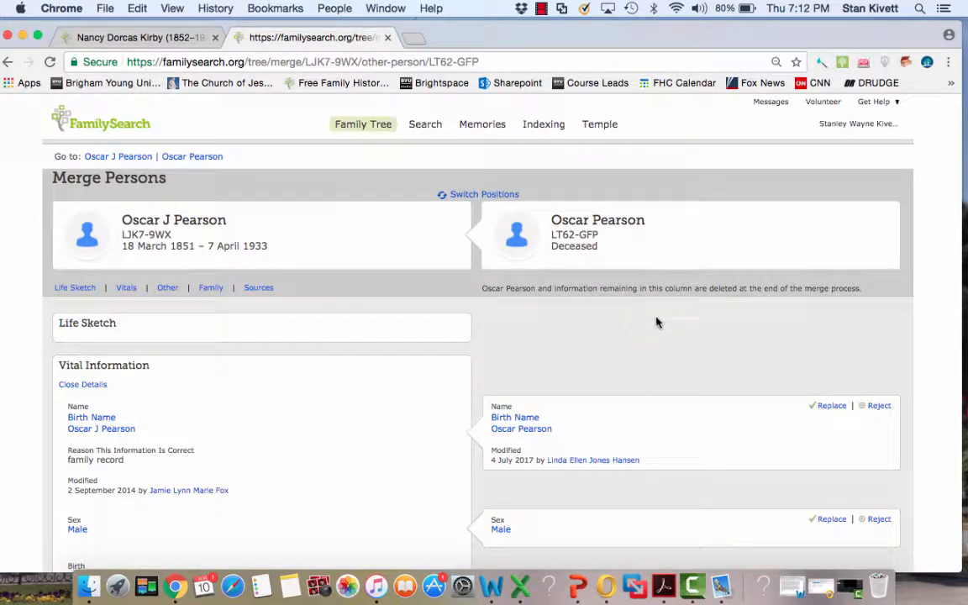
- Compare the two father records' vital information, spouse, children, parents and sources in the merge review
scroll(657, 322, down, 3)
scroll(591, 285, down, 1)
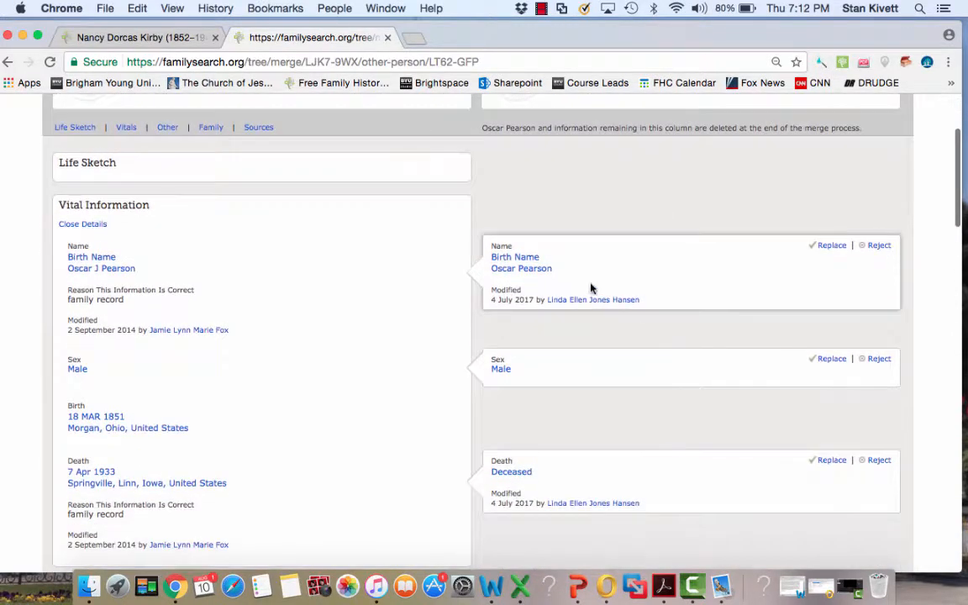
scroll(607, 283, down, 2)
scroll(607, 285, down, 2)
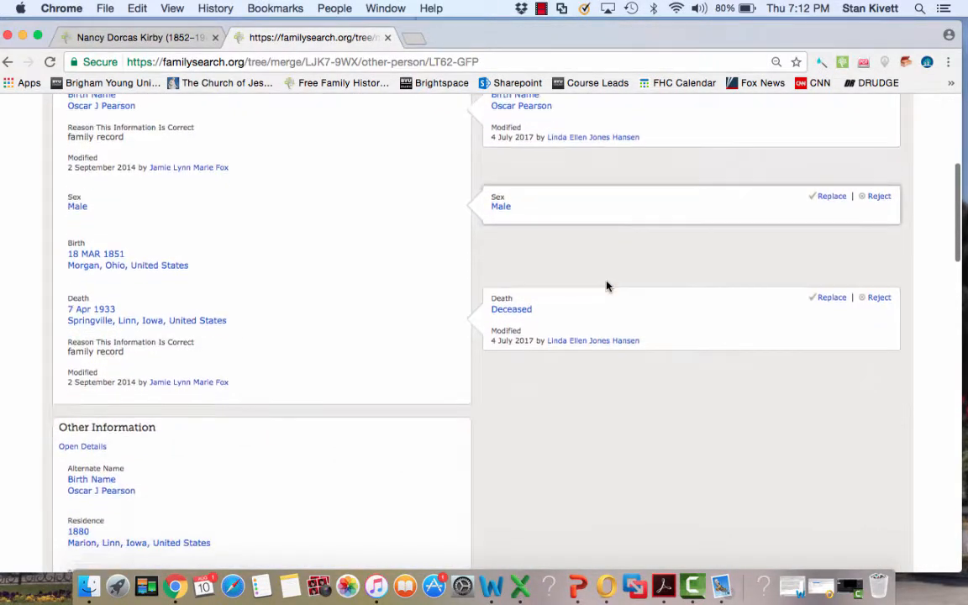
scroll(587, 313, down, 10)
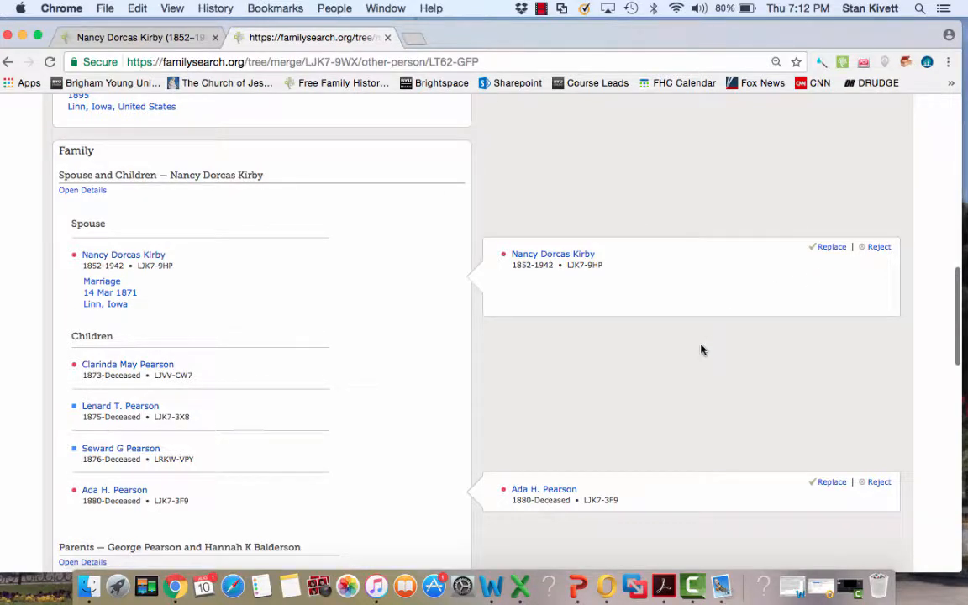
scroll(703, 349, down, 3)
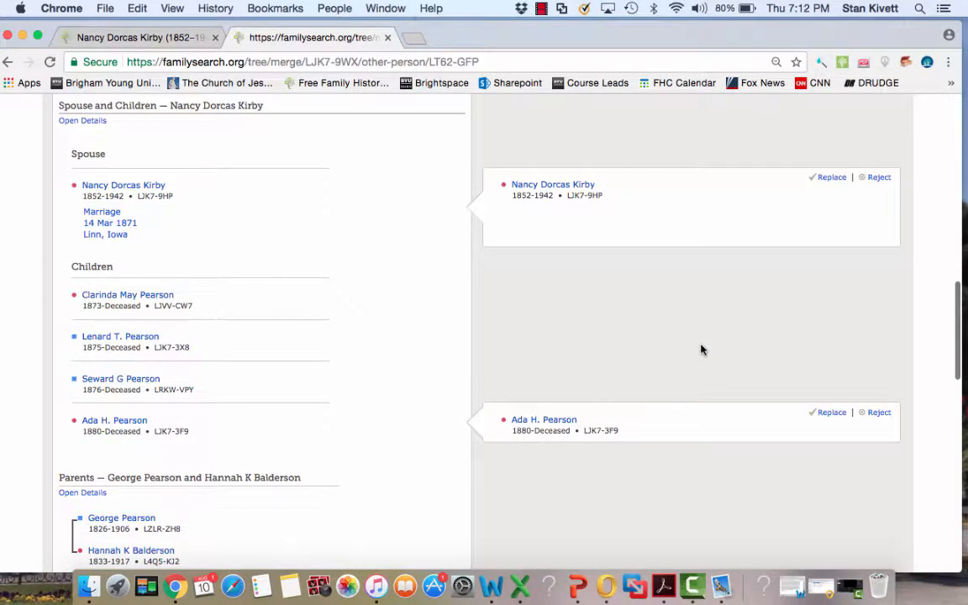
scroll(701, 349, down, 2)
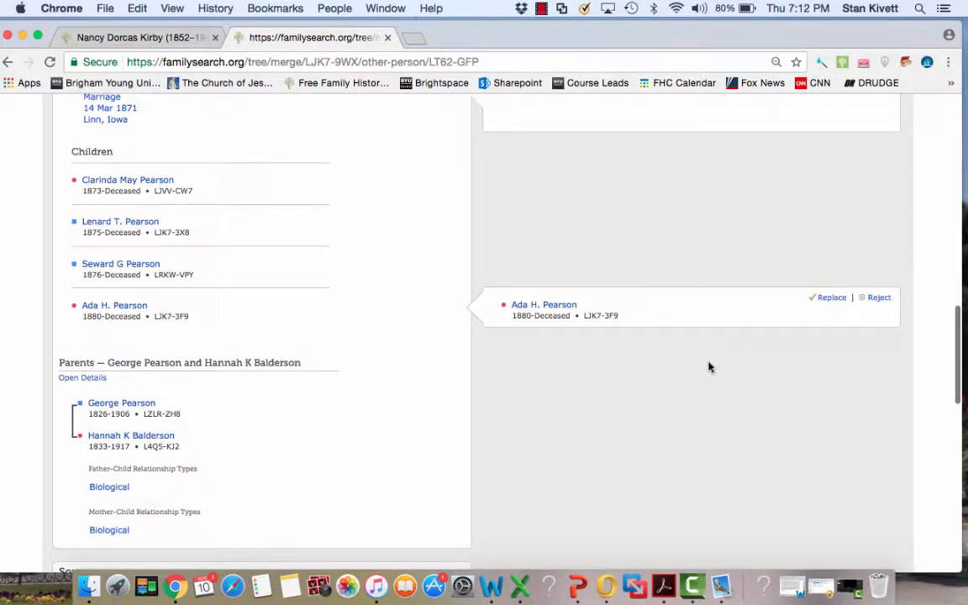
scroll(708, 367, down, 5)
scroll(709, 367, down, 18)
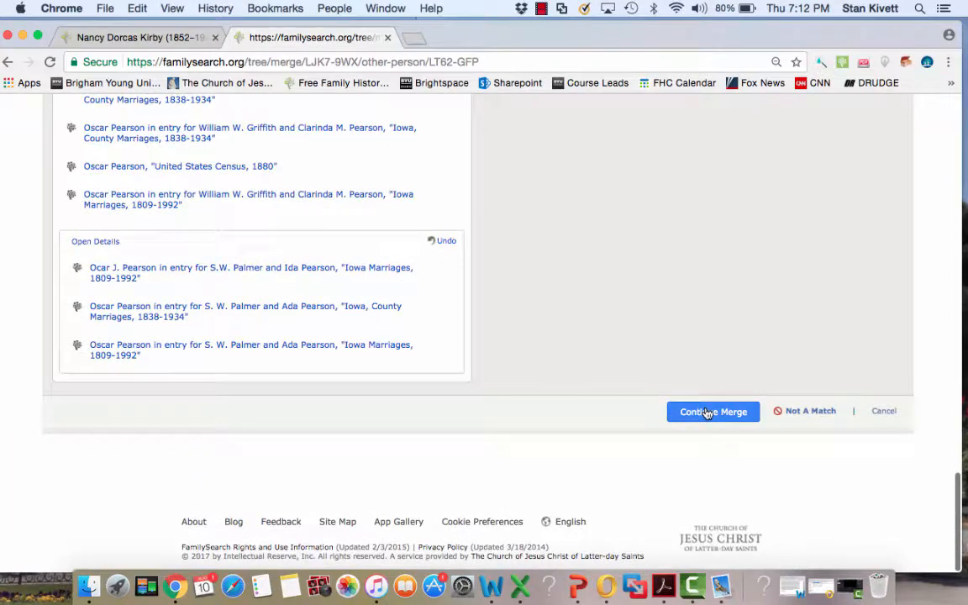
- Continue to the merge confirmation, give the reason "Same name, birth, spouse and child." and finish merging the father's records
click(704, 411)
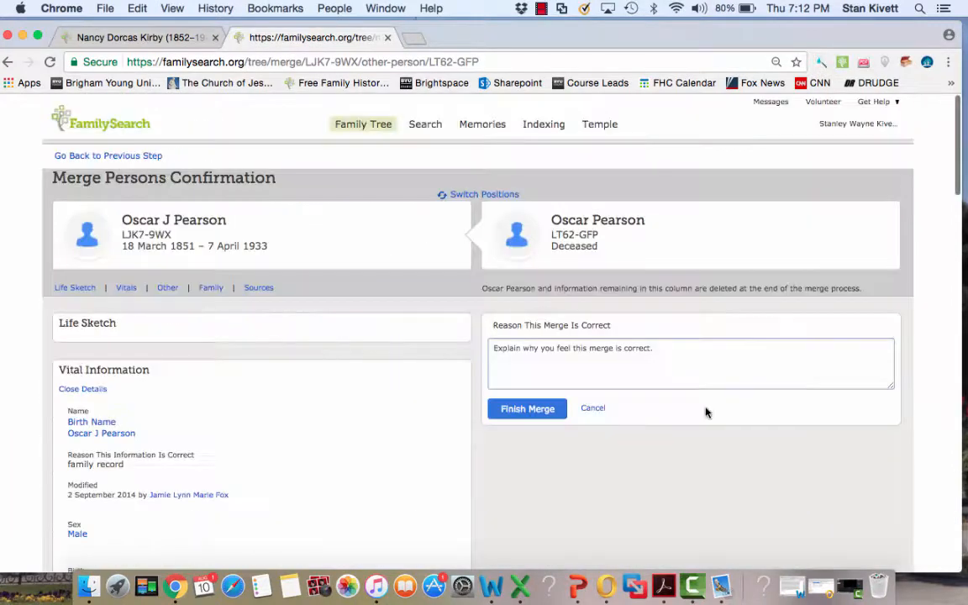
click(546, 353)
text(S)
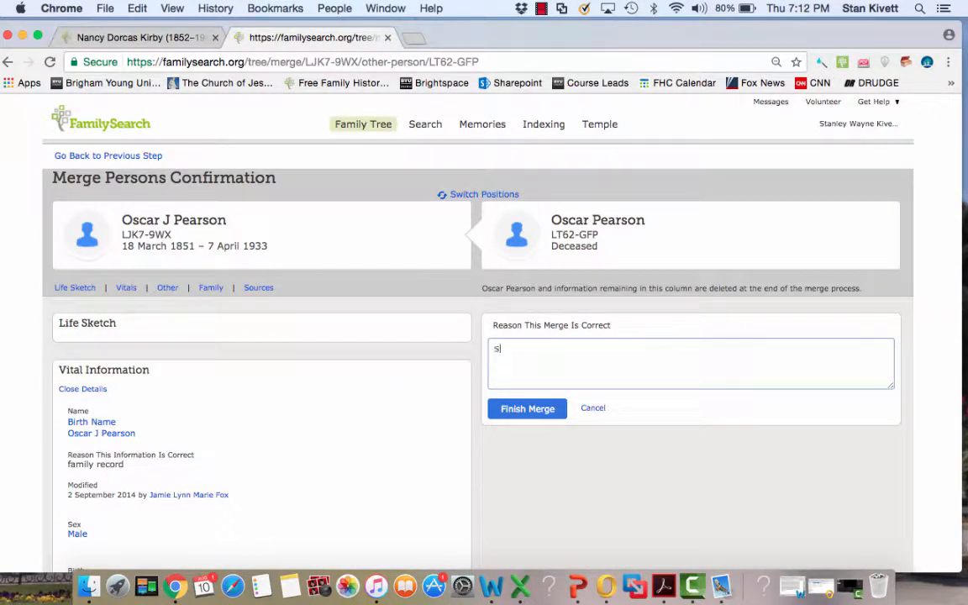
text(ame name, birth, )
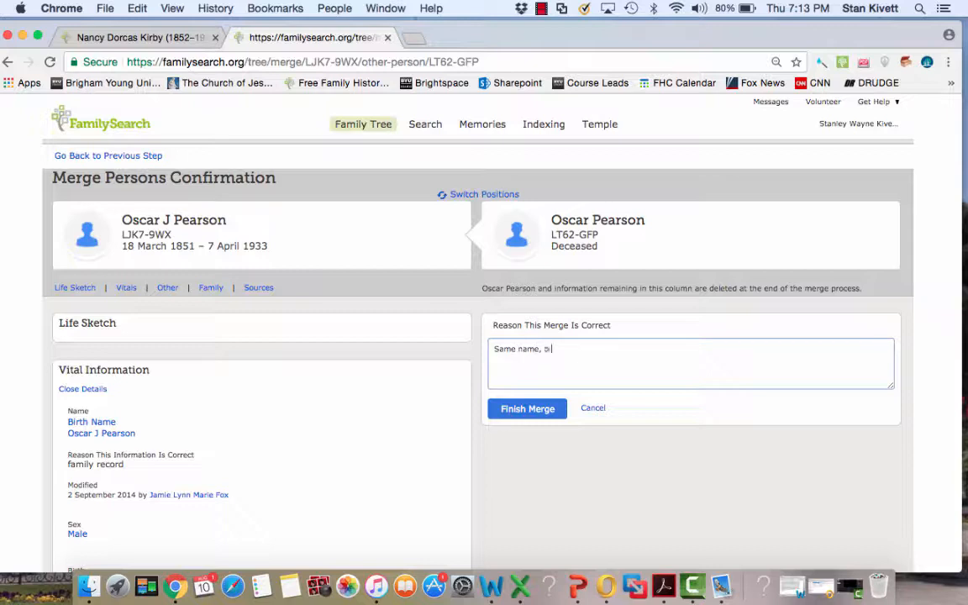
text(spouse and child.)
click(508, 416)
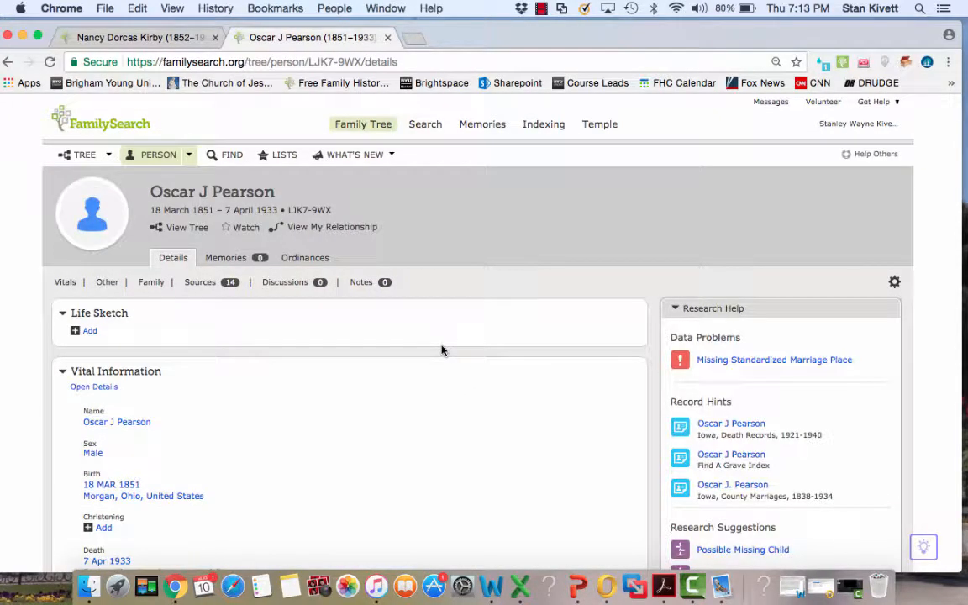
- Examine the merged father's vital information, spouse, children and latest changes on his person page
scroll(314, 438, down, 10)
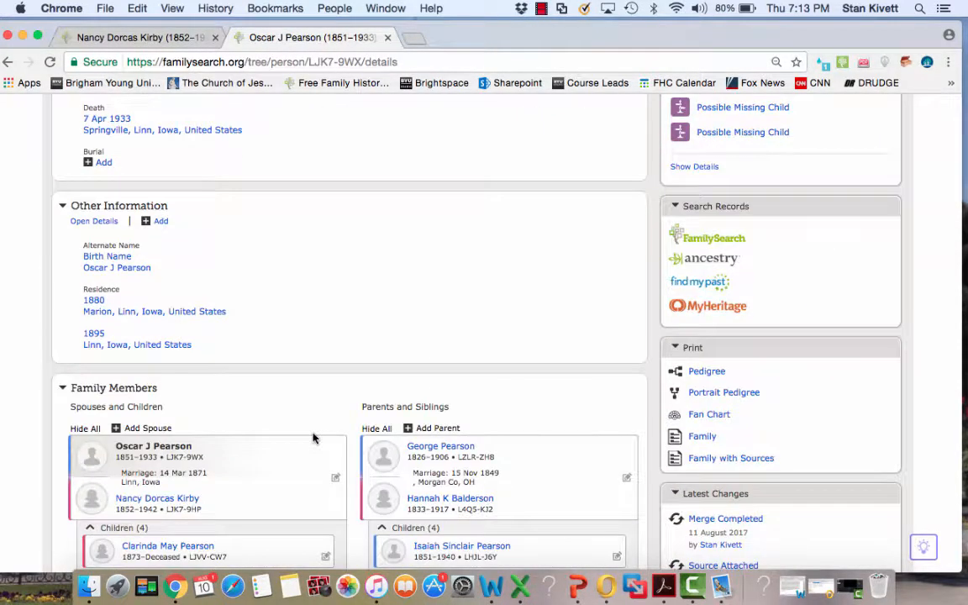
scroll(312, 438, down, 8)
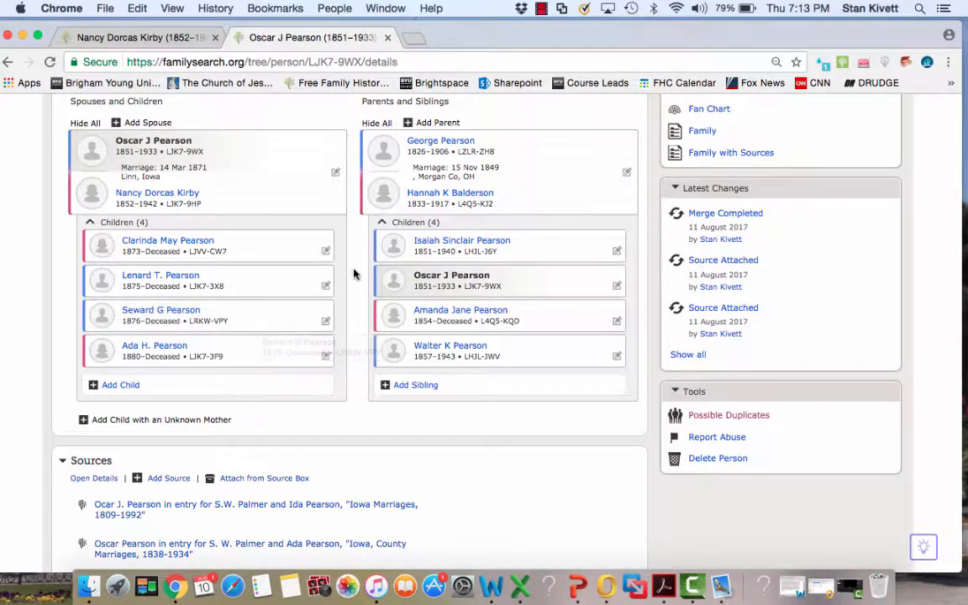
scroll(354, 274, up, 2)
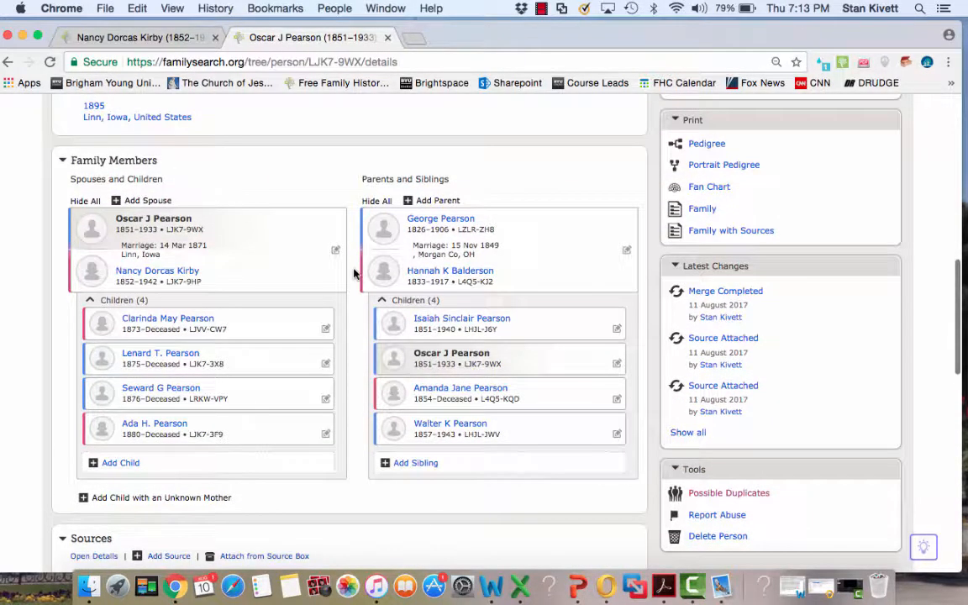
scroll(354, 274, up, 5)
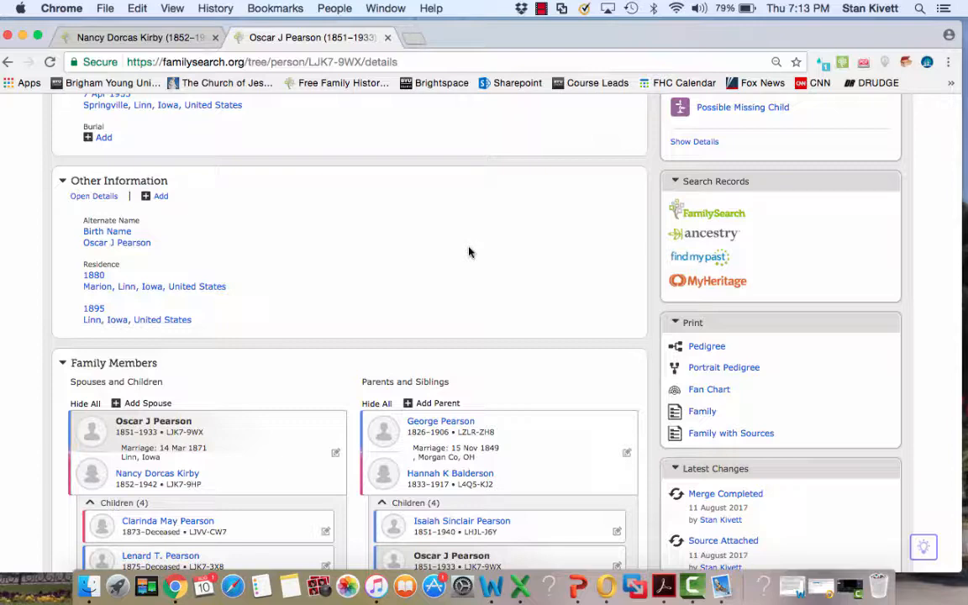
scroll(469, 252, up, 3)
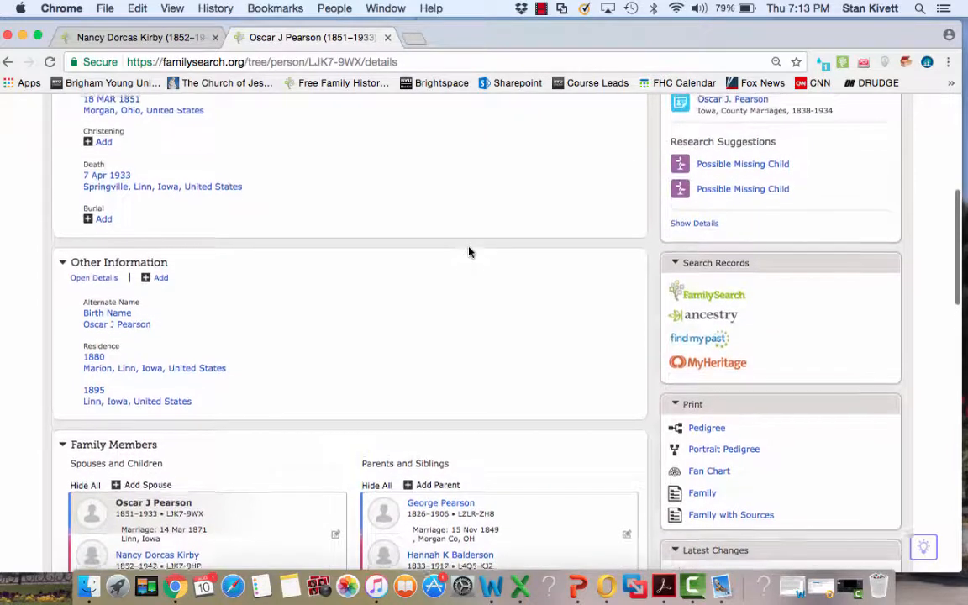
scroll(469, 252, up, 2)
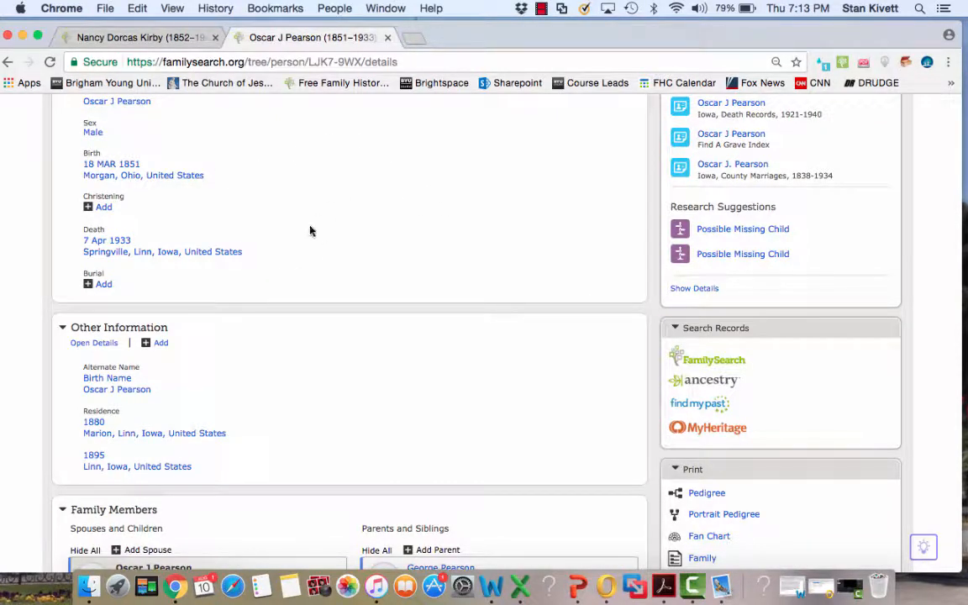
scroll(432, 340, down, 12)
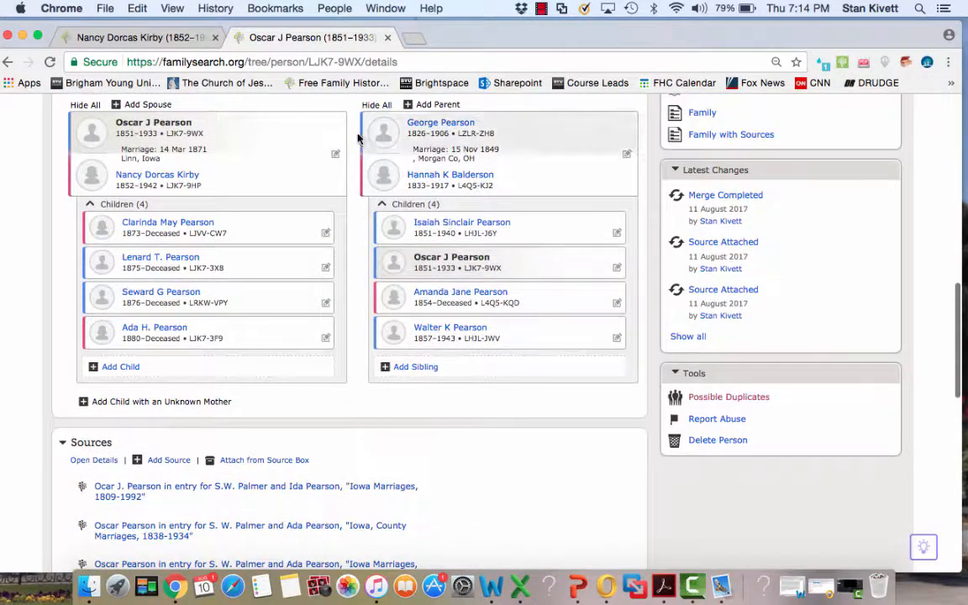